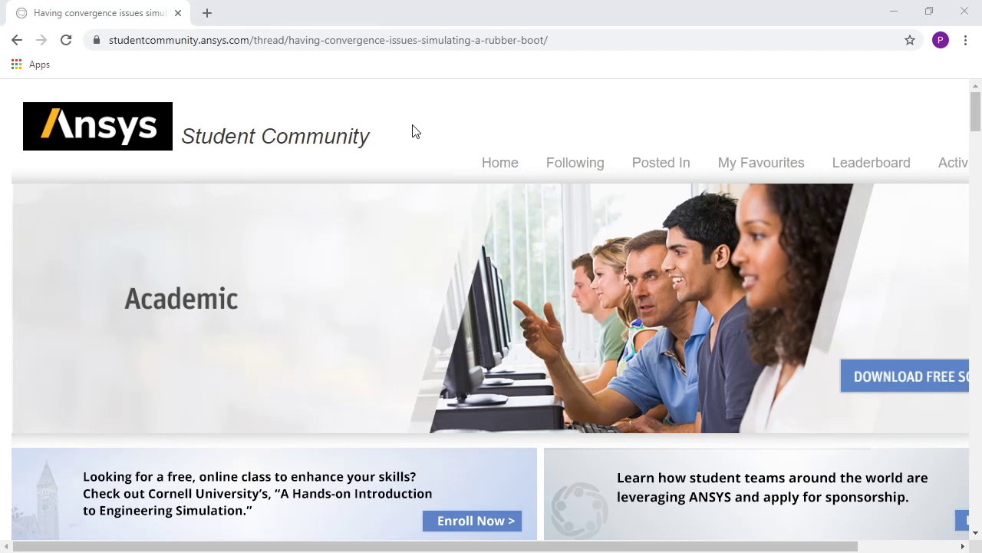
Scroll through the rubber boot convergence thread, then switch to the Hyperelastic Keyops Workbench project.
{"action": "scroll", "coordinate": [413, 132], "scroll_direction": "down", "scroll_amount": 1}
{"action": "scroll", "coordinate": [412, 132], "scroll_direction": "down", "scroll_amount": 2}
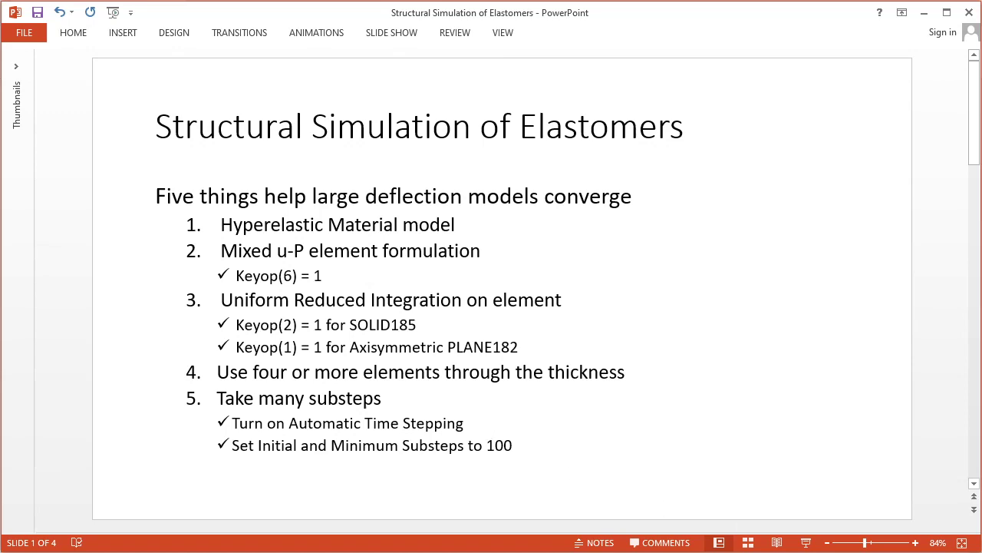
{"action": "key", "text": "alt+Tab"}
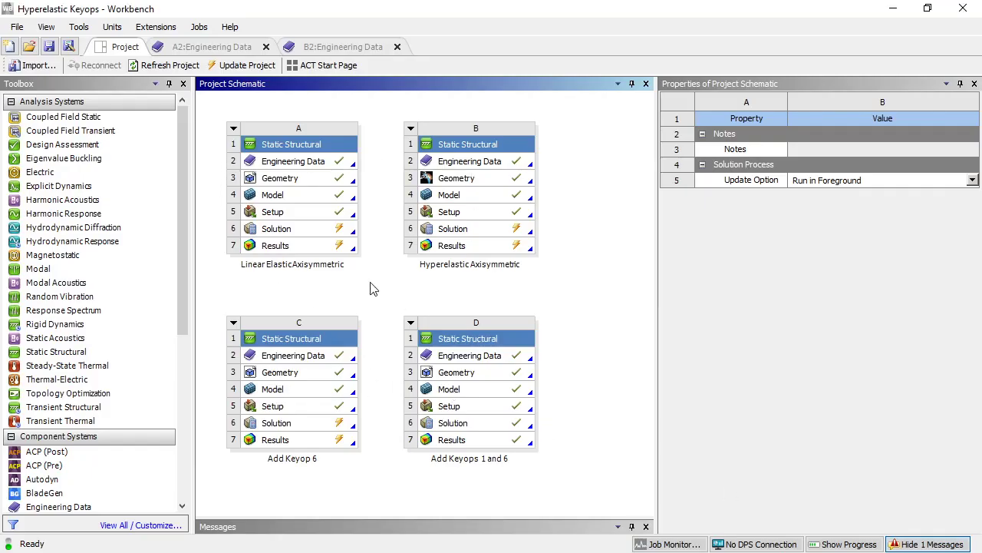
Open system A in Mechanical and inspect Part2, its mesh and the analysis substep settings.
{"action": "double_click", "coordinate": [278, 196]}
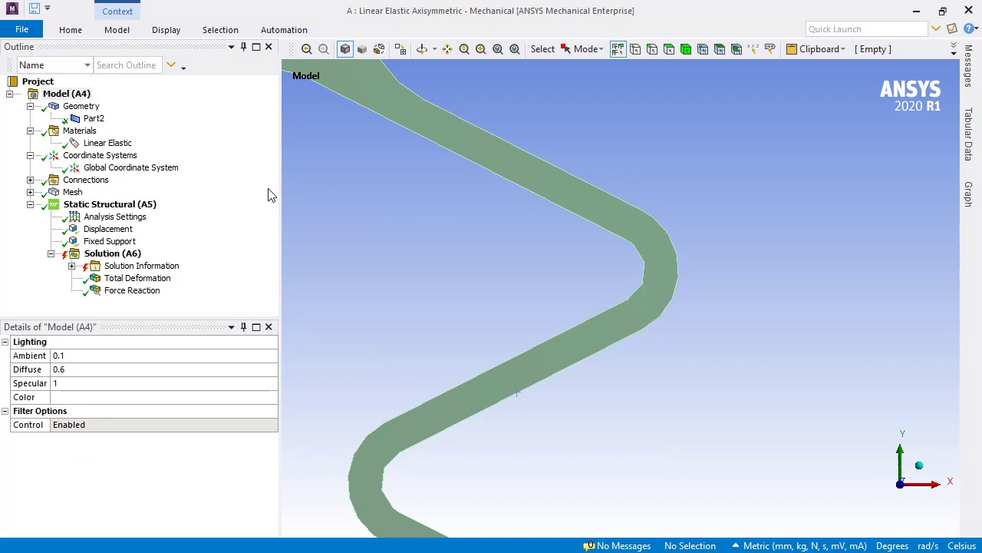
{"action": "left_click", "coordinate": [93, 122]}
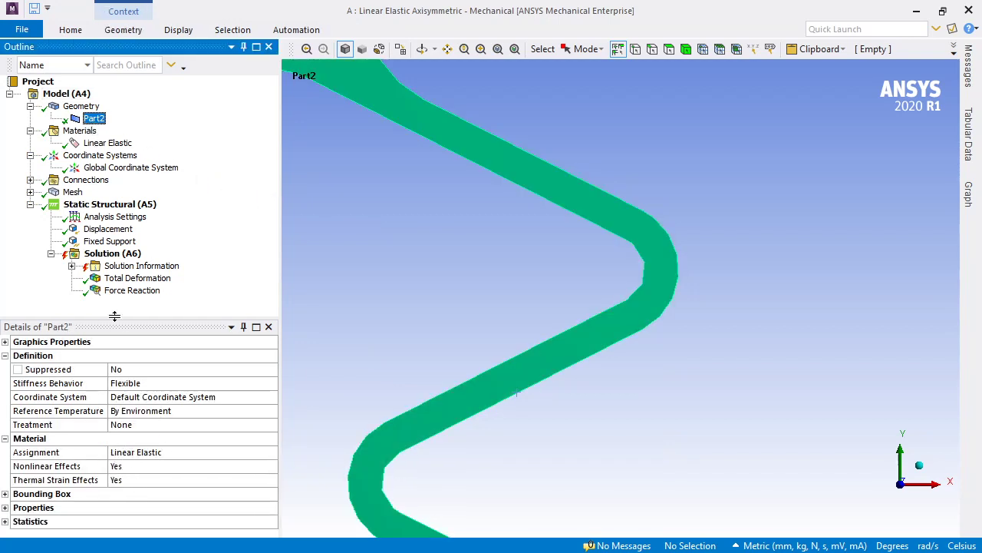
{"action": "left_click", "coordinate": [72, 193]}
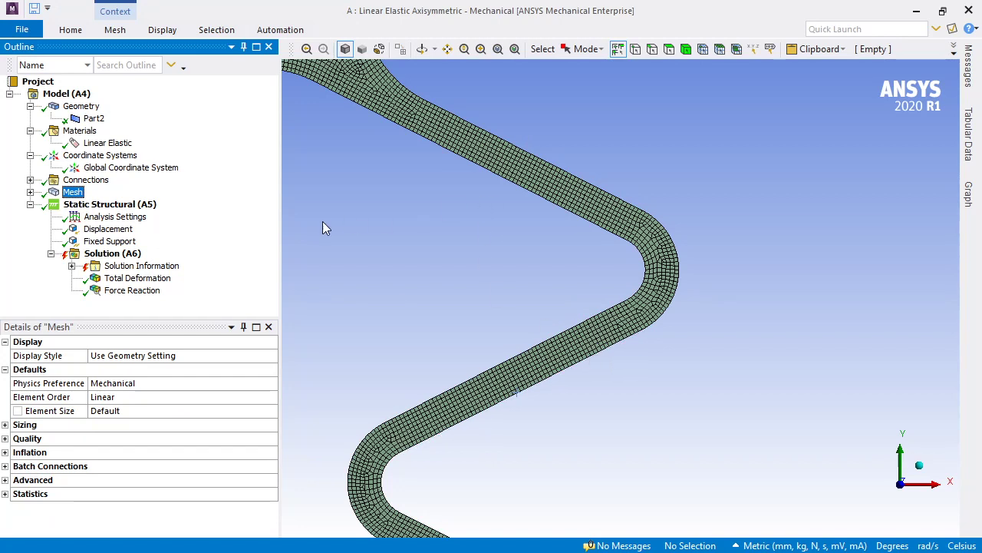
{"action": "left_click", "coordinate": [90, 220]}
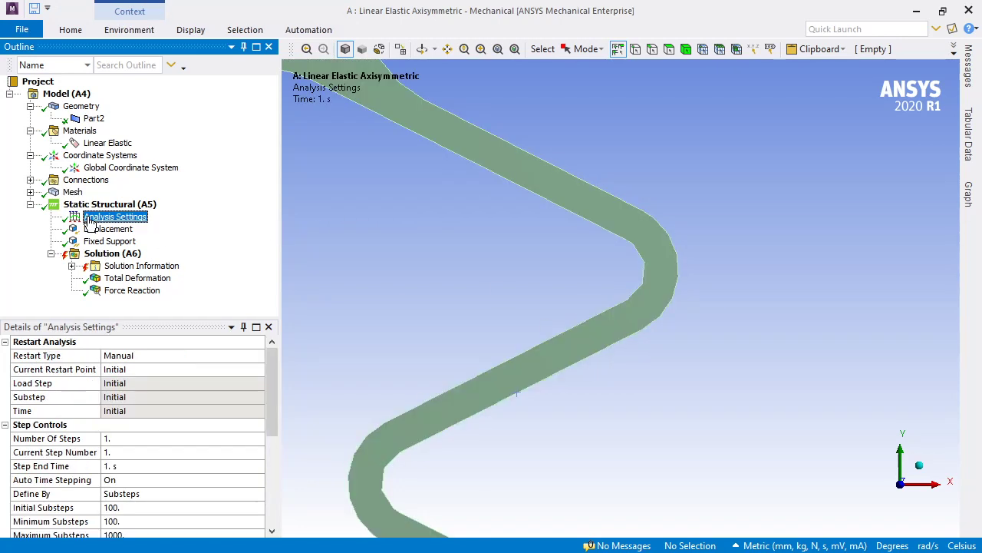
{"action": "left_click_drag", "start_coordinate": [268, 421], "coordinate": [271, 447]}
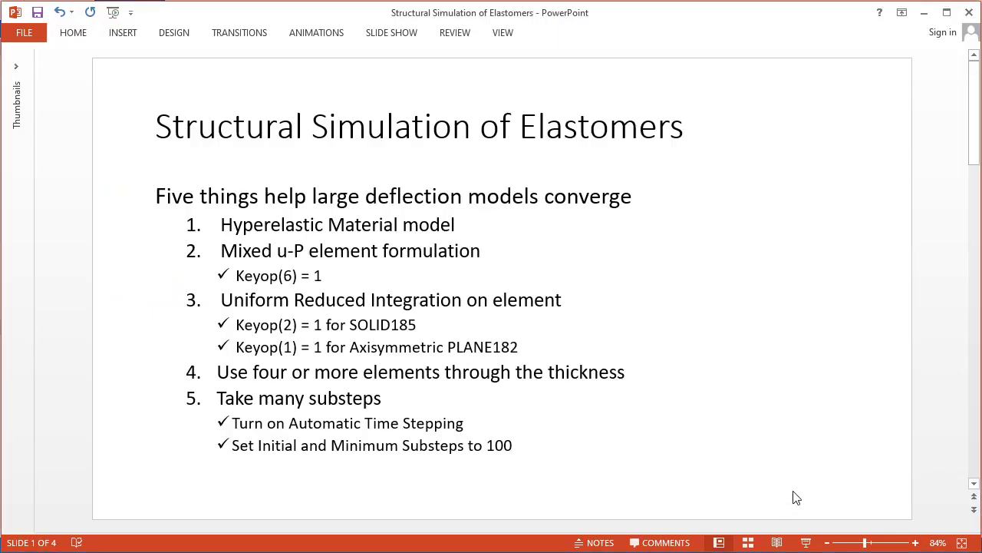
Scroll through bellows slides 2–4 and come back to slide 2's red-and-blue bellows image.
{"action": "scroll", "coordinate": [795, 497], "scroll_direction": "down", "scroll_amount": 3}
{"action": "scroll", "coordinate": [796, 497], "scroll_direction": "down", "scroll_amount": 3}
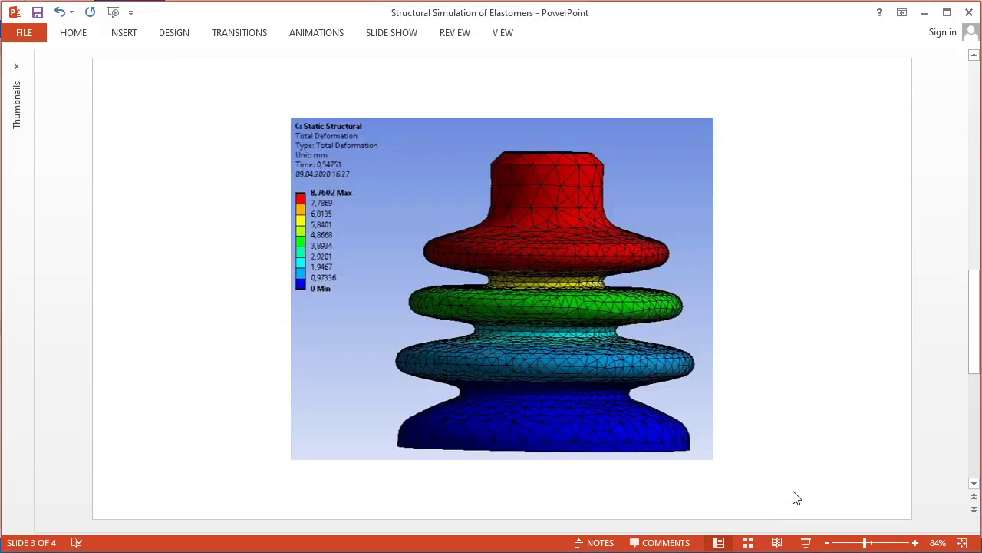
{"action": "scroll", "coordinate": [796, 498], "scroll_direction": "down", "scroll_amount": 2}
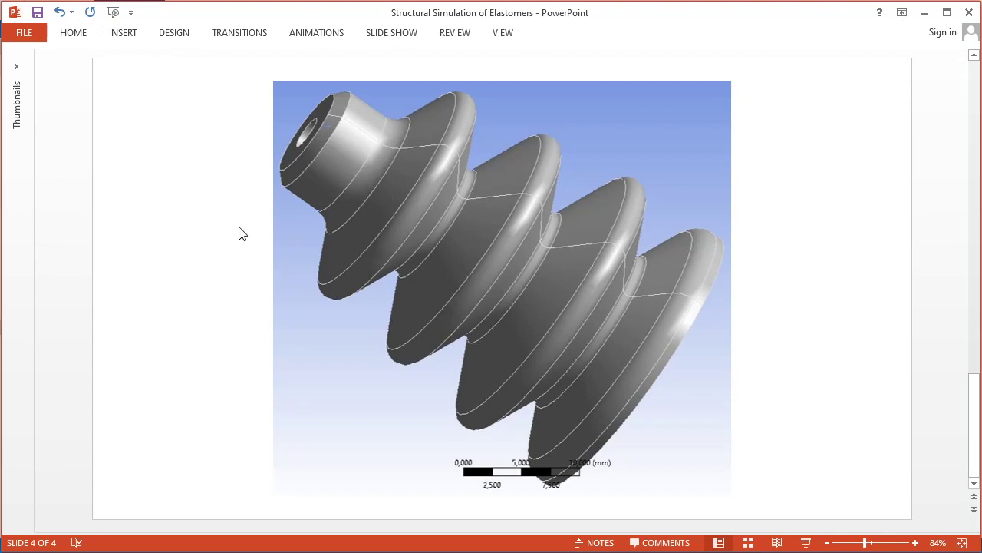
{"action": "scroll", "coordinate": [240, 233], "scroll_direction": "up", "scroll_amount": 1}
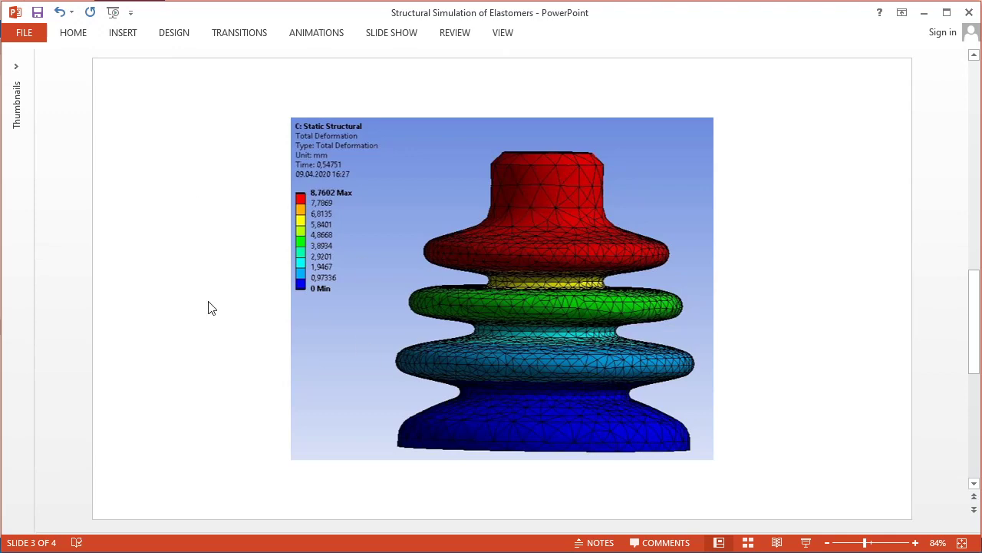
{"action": "scroll", "coordinate": [247, 232], "scroll_direction": "up", "scroll_amount": 2}
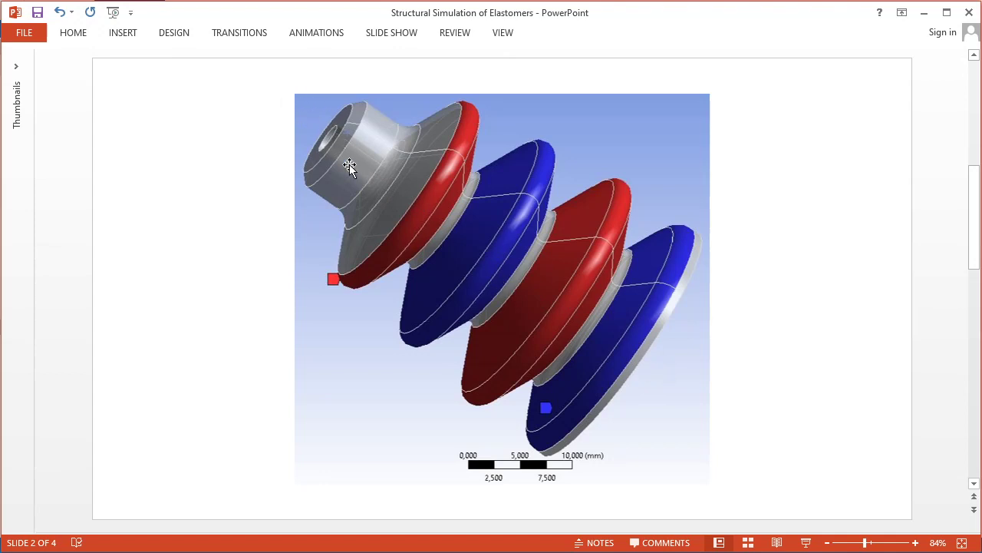
Bring Mechanical forward, zoom to fit the wavy bellows profile, and select the Global Coordinate System.
{"action": "left_click", "coordinate": [925, 18]}
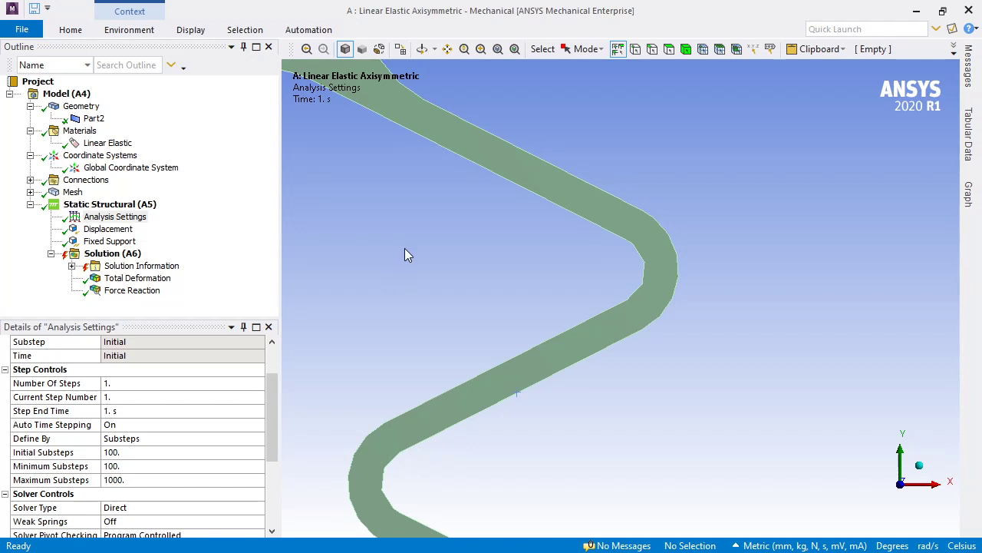
{"action": "key", "text": "F7"}
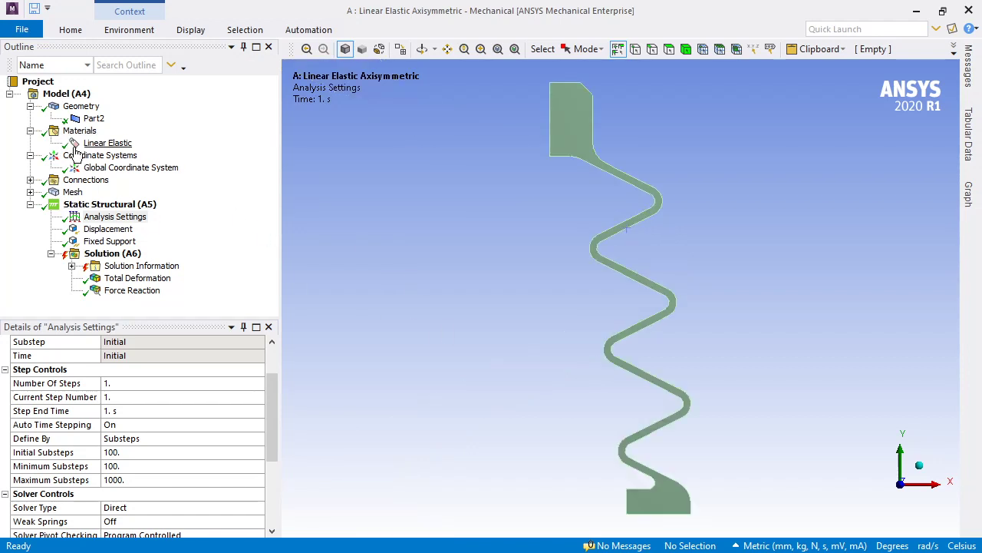
{"action": "left_click", "coordinate": [102, 167]}
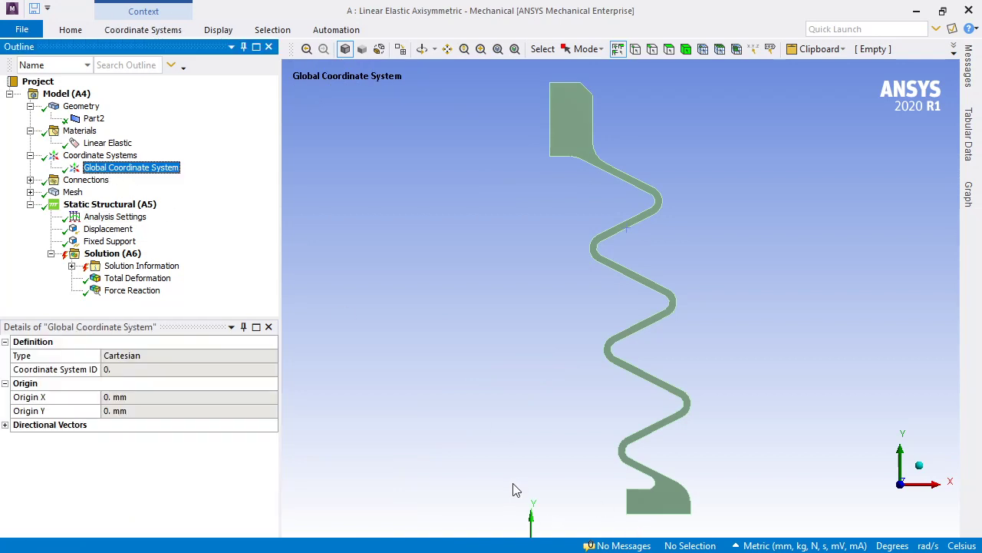
{"action": "scroll", "coordinate": [515, 491], "scroll_direction": "up", "scroll_amount": 1}
{"action": "scroll", "coordinate": [516, 488], "scroll_direction": "down", "scroll_amount": 2}
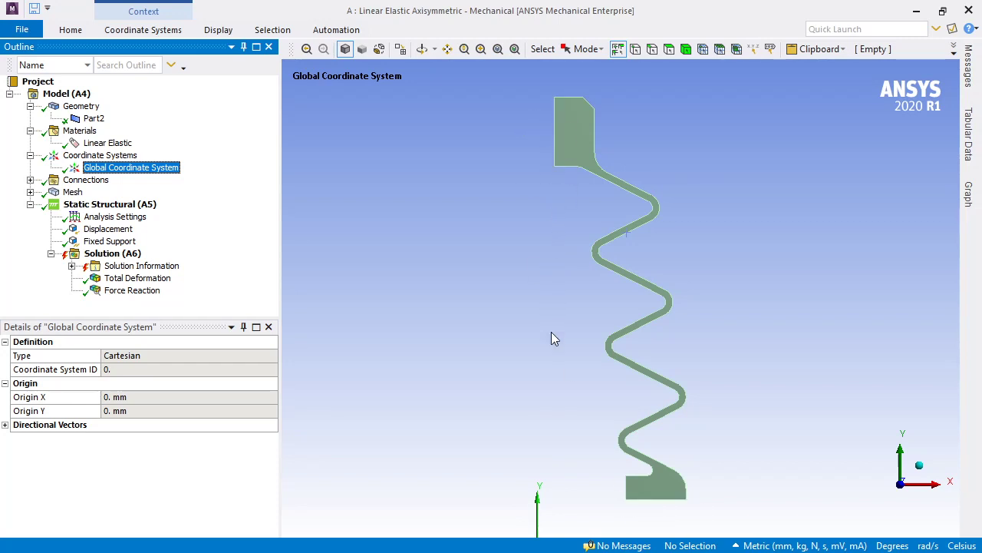
Read the solver output on the distorted PLANE182 element, then return to Part2's geometry view.
{"action": "left_click", "coordinate": [138, 268]}
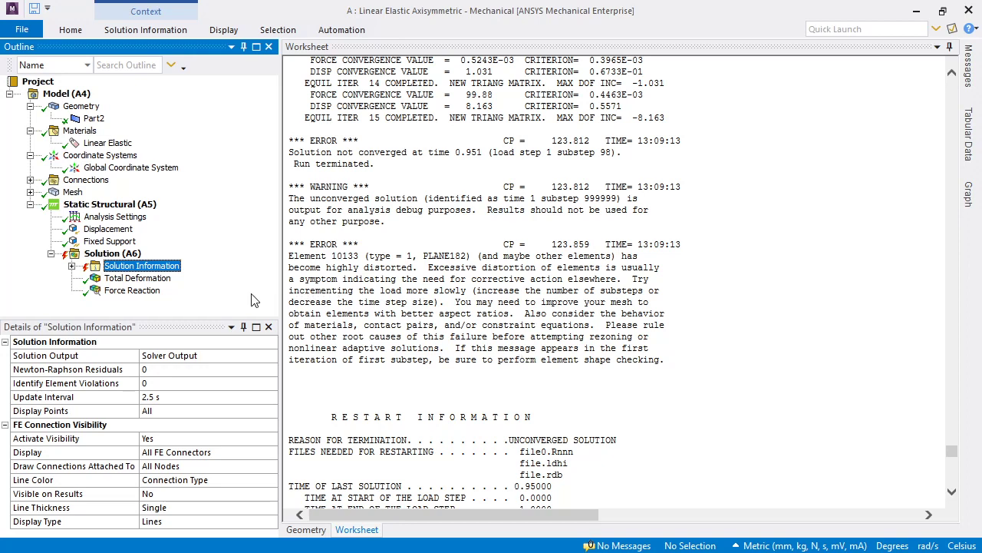
{"action": "left_click", "coordinate": [92, 119]}
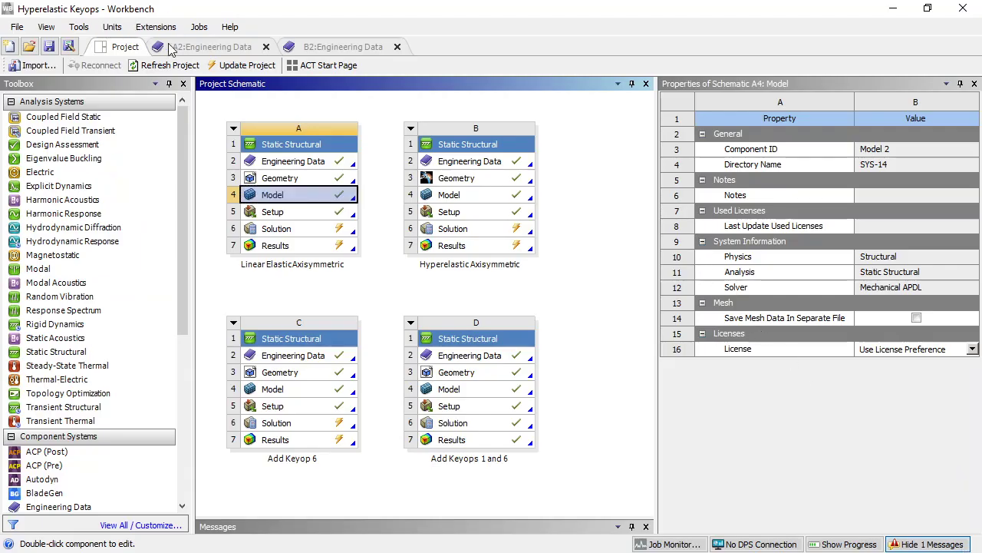
Show system A's Linear Elastic material with Young's modulus 2 MPa and Poisson's ratio 0.49.
{"action": "left_click", "coordinate": [195, 47]}
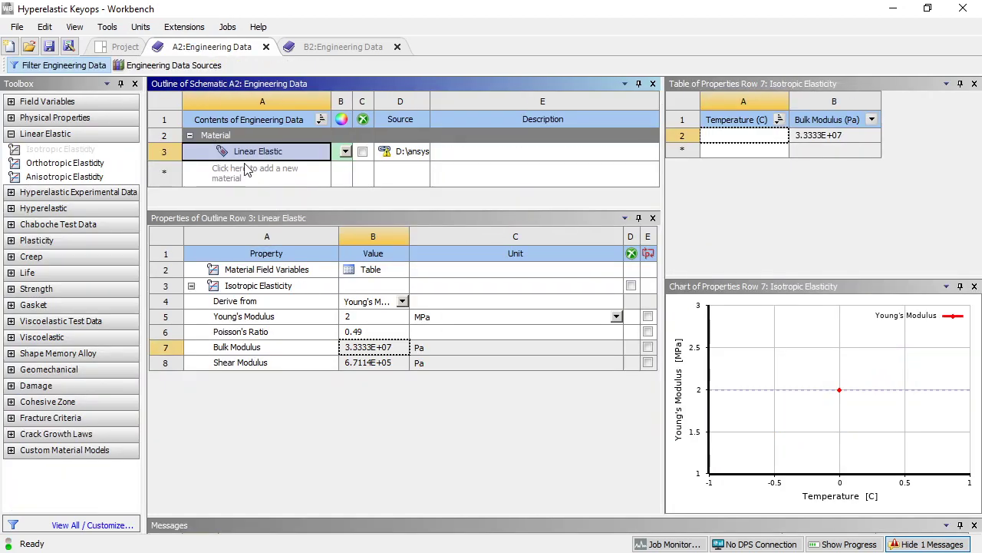
{"action": "left_click", "coordinate": [386, 334]}
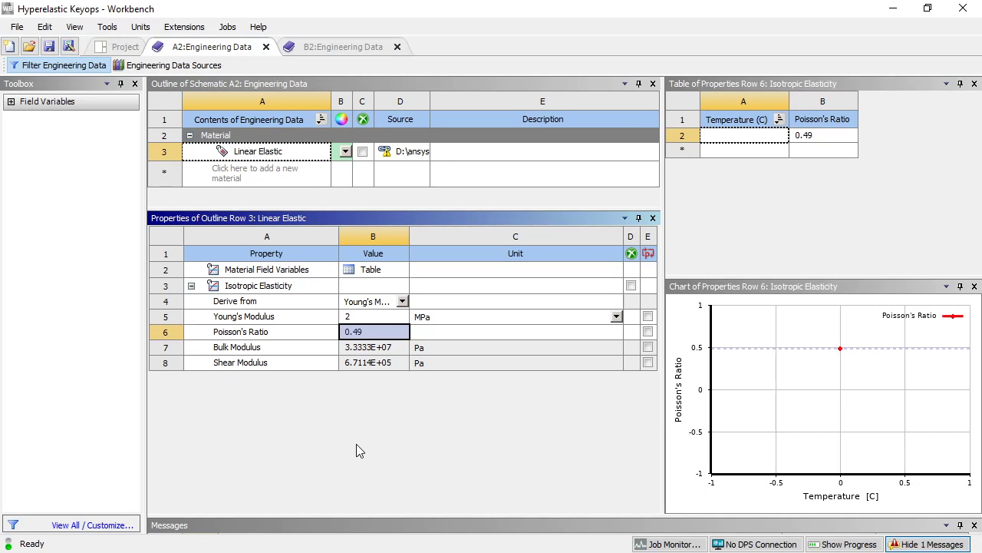
{"action": "left_click", "coordinate": [334, 48]}
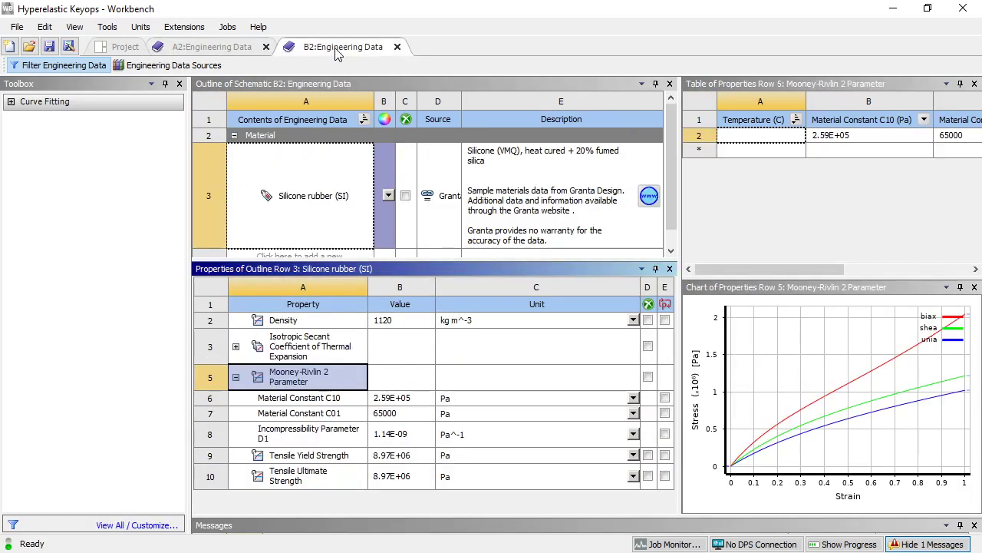
{"action": "left_click", "coordinate": [277, 220]}
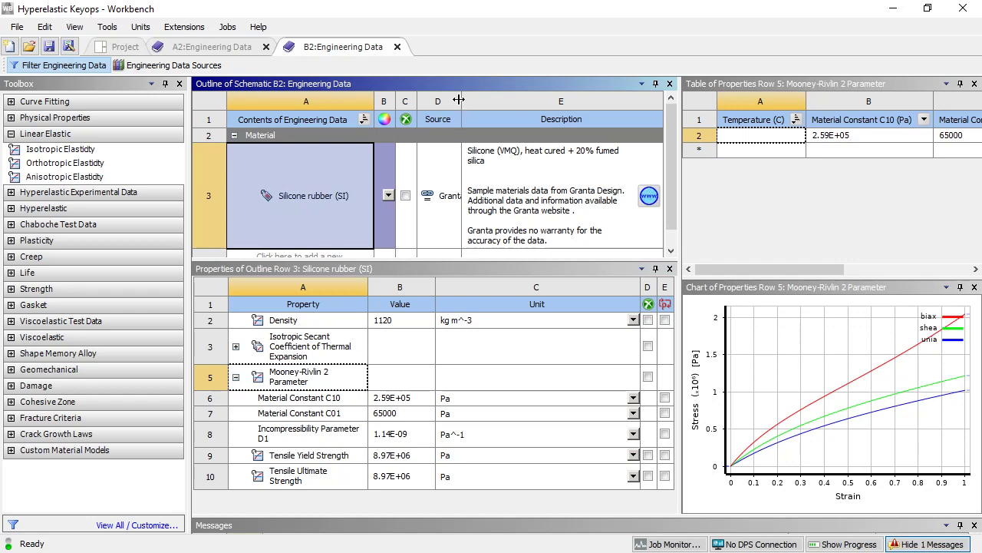
{"action": "left_click_drag", "start_coordinate": [464, 99], "coordinate": [485, 102]}
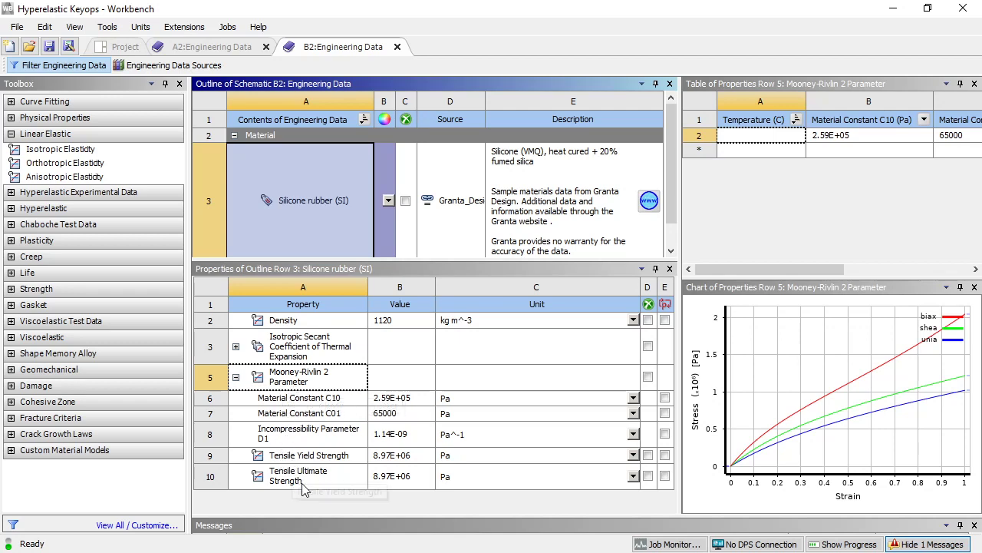
{"action": "left_click", "coordinate": [378, 436]}
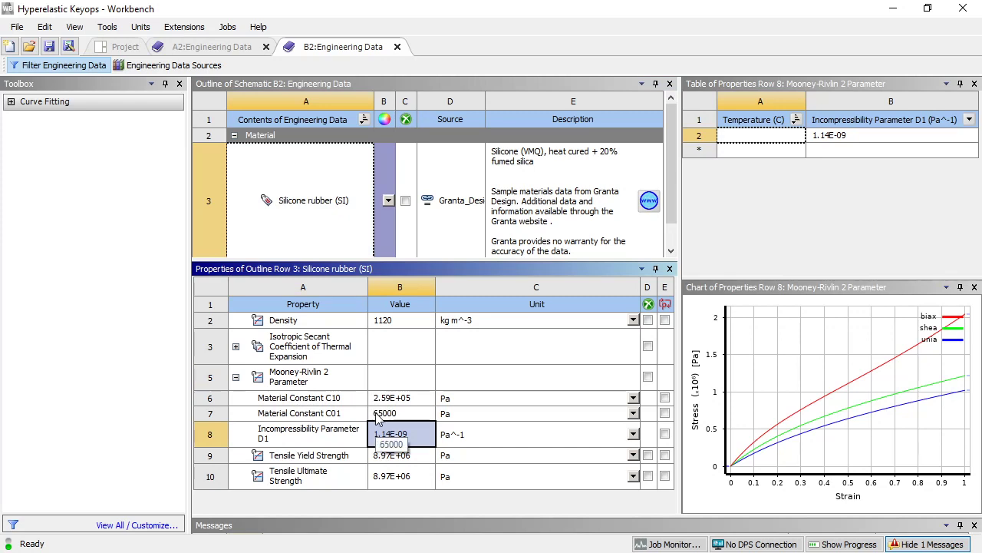
{"action": "left_click", "coordinate": [382, 399]}
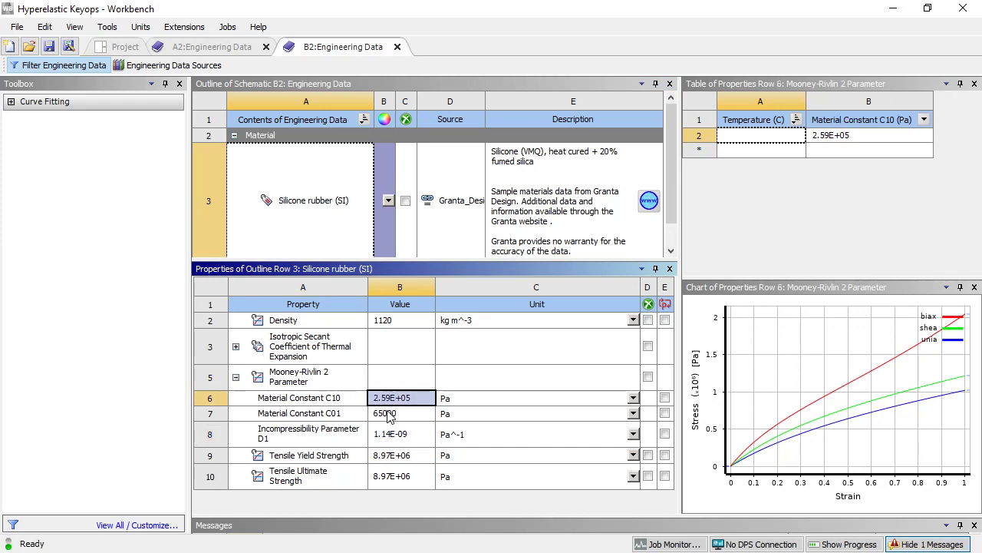
{"action": "left_click", "coordinate": [387, 413]}
{"action": "left_click", "coordinate": [390, 435]}
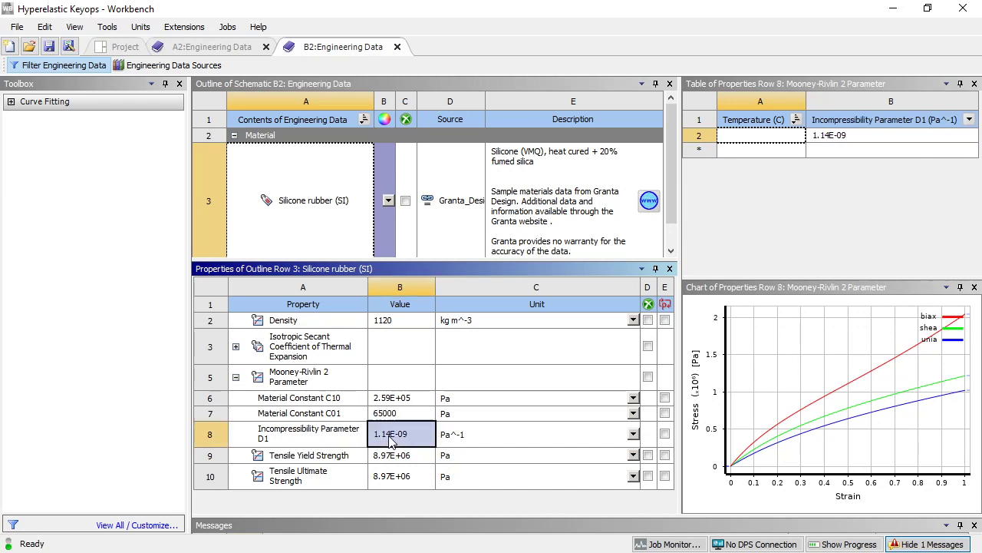
{"action": "left_click", "coordinate": [392, 399]}
{"action": "left_click", "coordinate": [391, 413]}
{"action": "left_click", "coordinate": [398, 429]}
{"action": "left_click", "coordinate": [392, 400]}
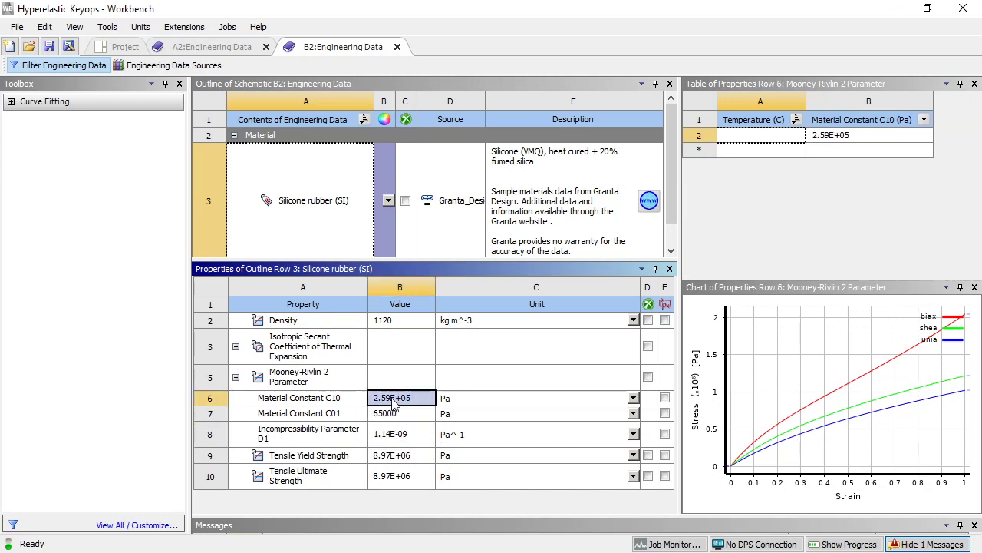
{"action": "left_click", "coordinate": [264, 223]}
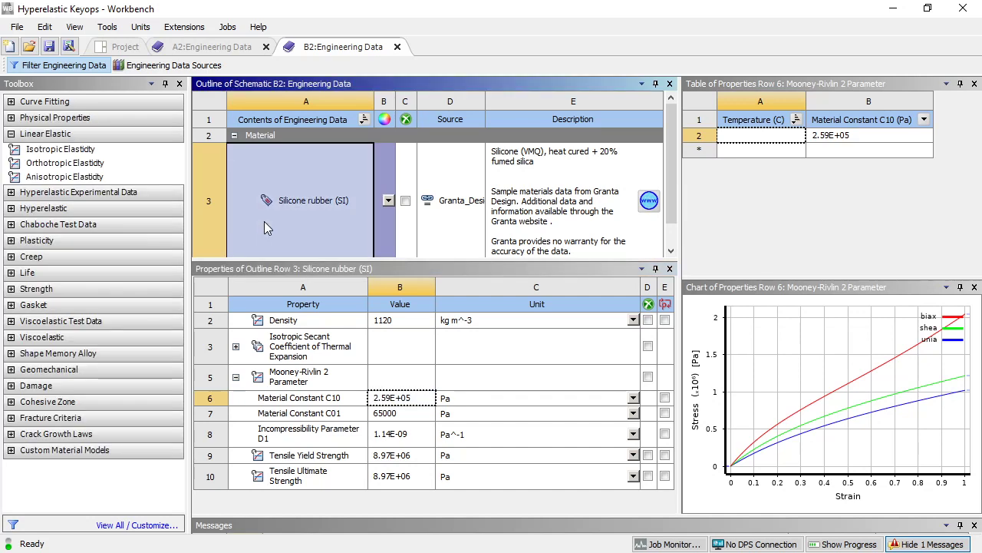
Browse the Hyperelastic and Hyperelastic Experimental Data toolbox groups, then return to the project schematic.
{"action": "left_click", "coordinate": [12, 209]}
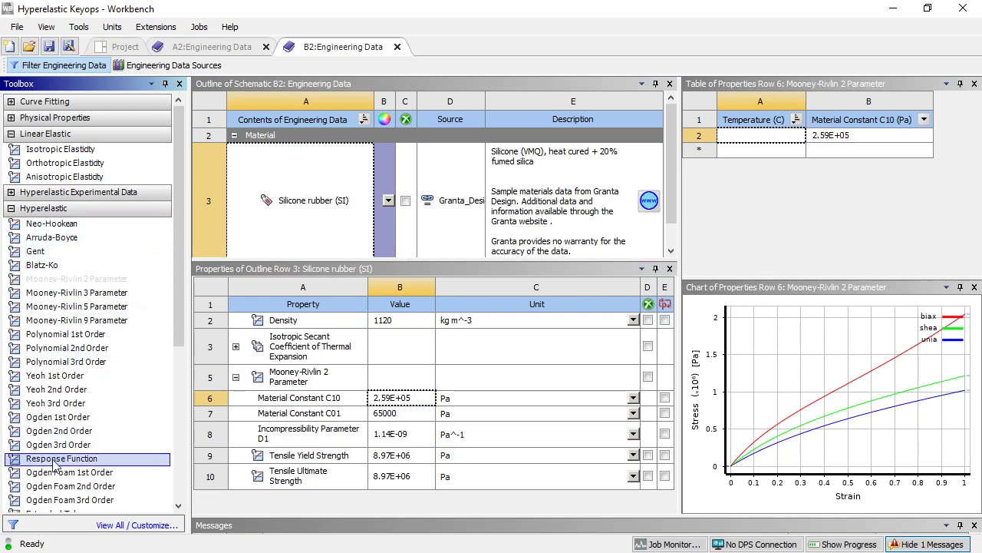
{"action": "left_click", "coordinate": [10, 191]}
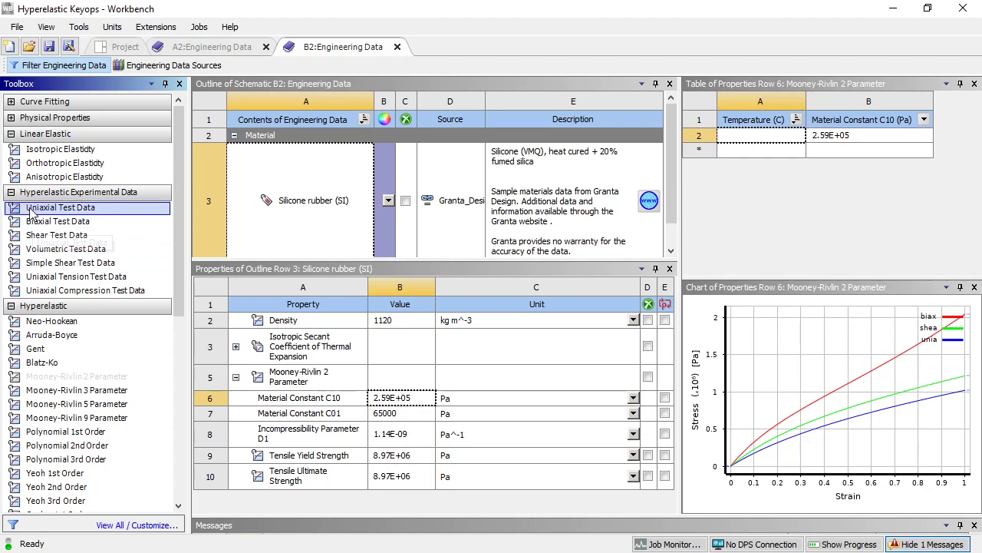
{"action": "left_click", "coordinate": [11, 192]}
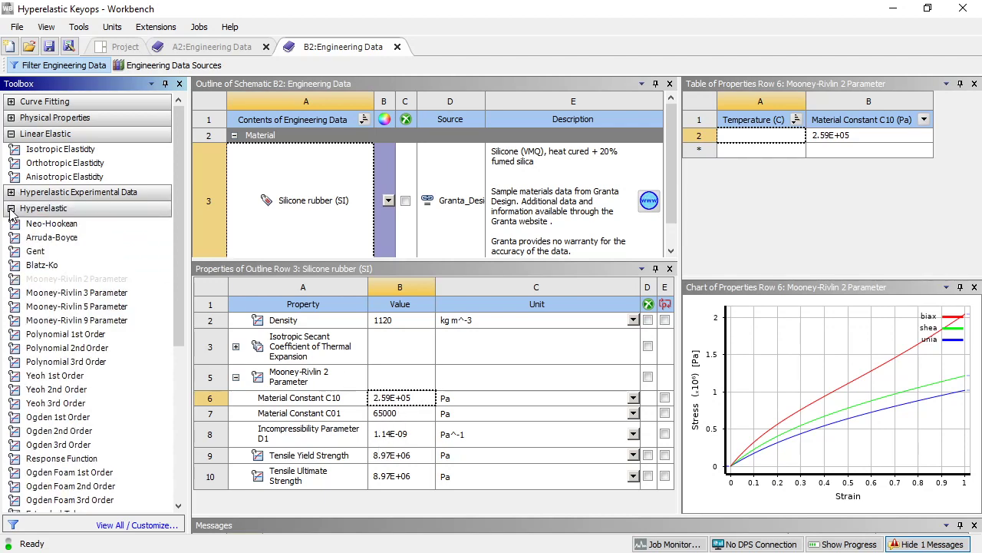
{"action": "left_click", "coordinate": [11, 208]}
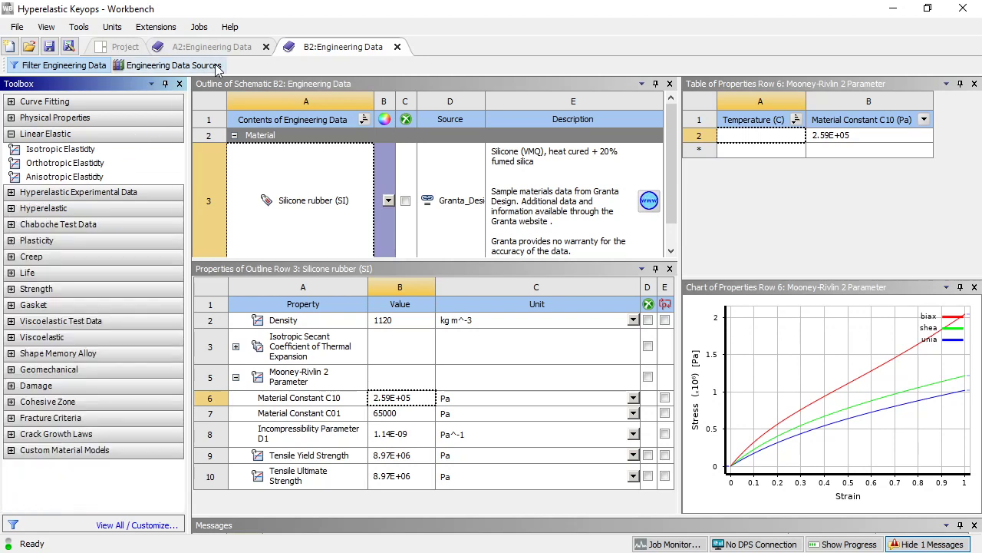
{"action": "left_click", "coordinate": [123, 47]}
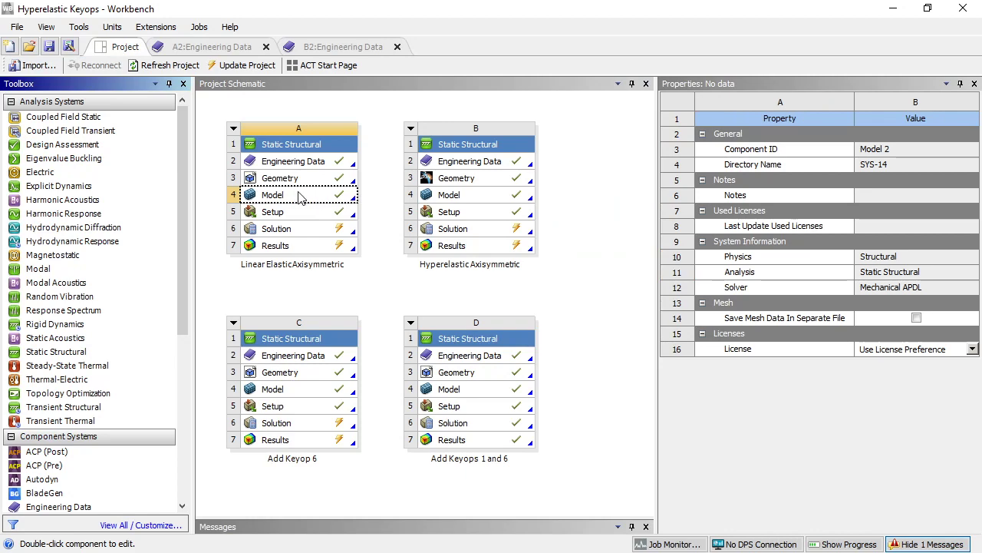
Open system B's Hyperelastic Axisymmetric model and view its force convergence stalling at time 0.96.
{"action": "double_click", "coordinate": [459, 195]}
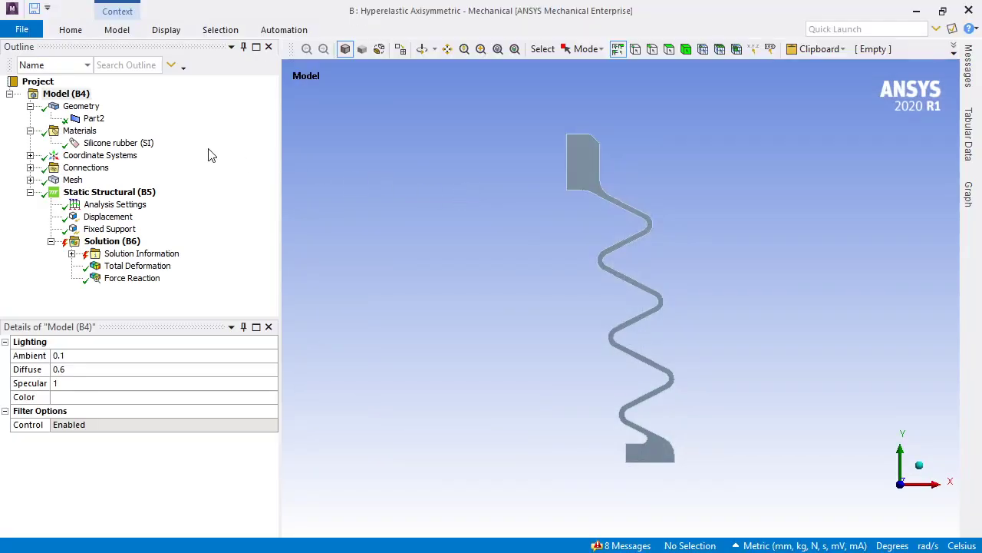
{"action": "left_click", "coordinate": [93, 119]}
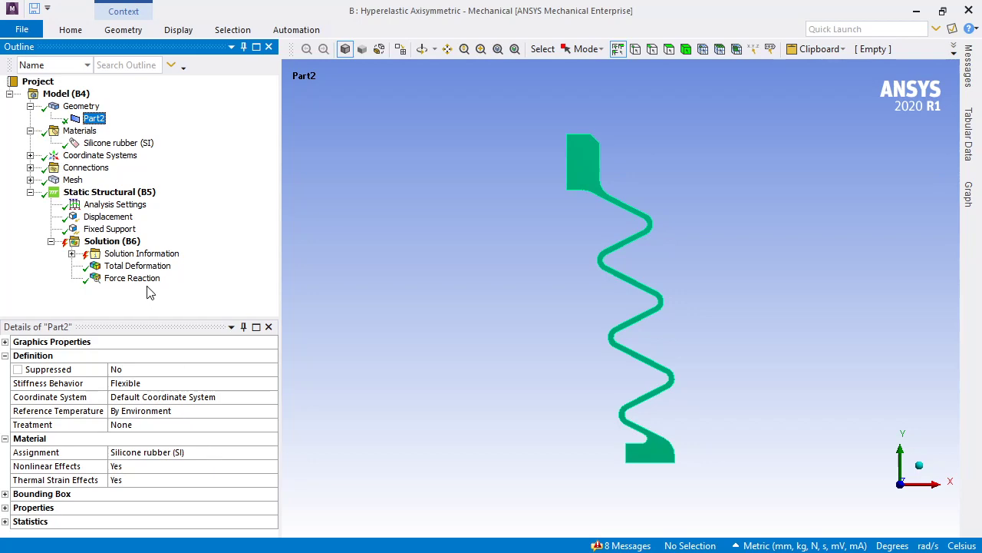
{"action": "left_click", "coordinate": [127, 254]}
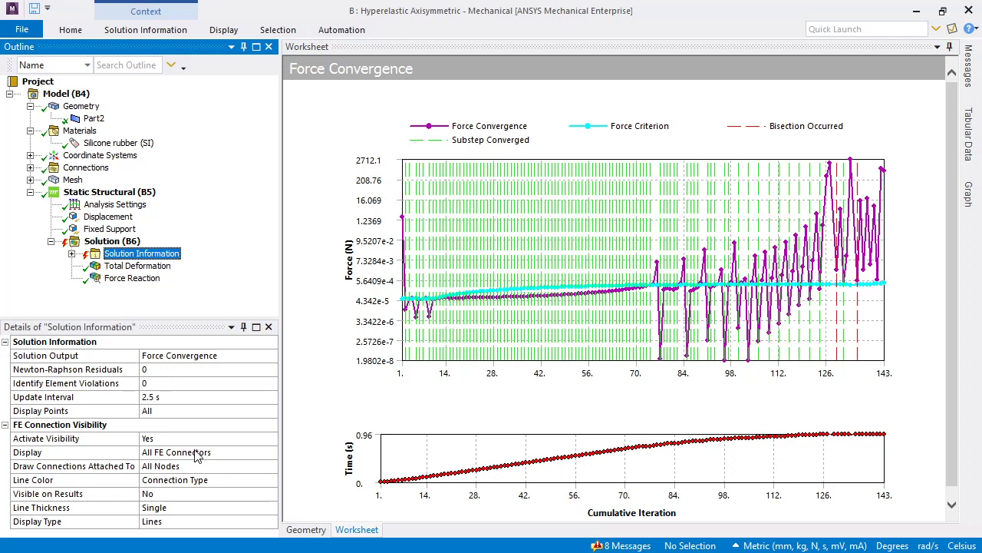
Set Solution Output to Solver Output, read down to the element distortion error, and minimize Mechanical.
{"action": "left_click", "coordinate": [273, 355]}
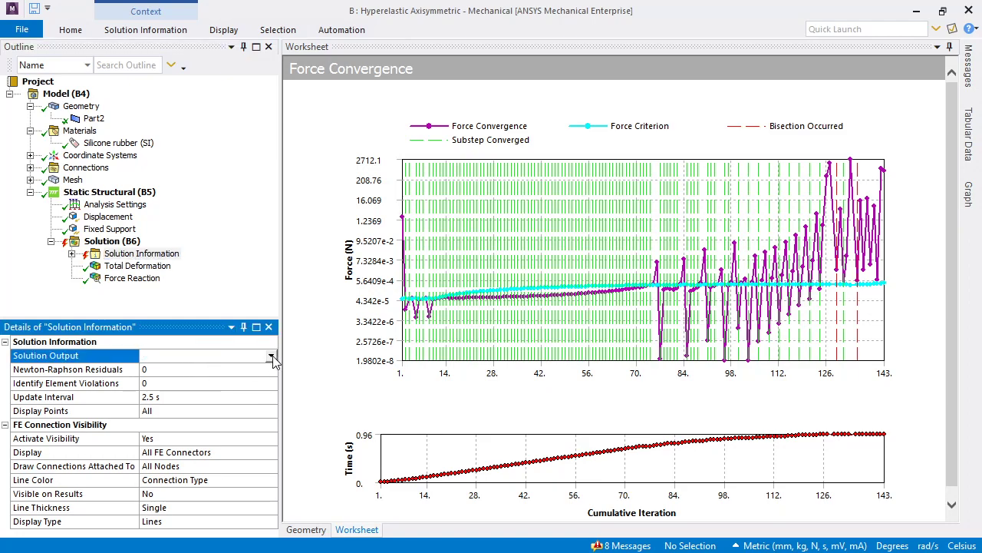
{"action": "left_click", "coordinate": [271, 355]}
{"action": "left_click", "coordinate": [169, 367]}
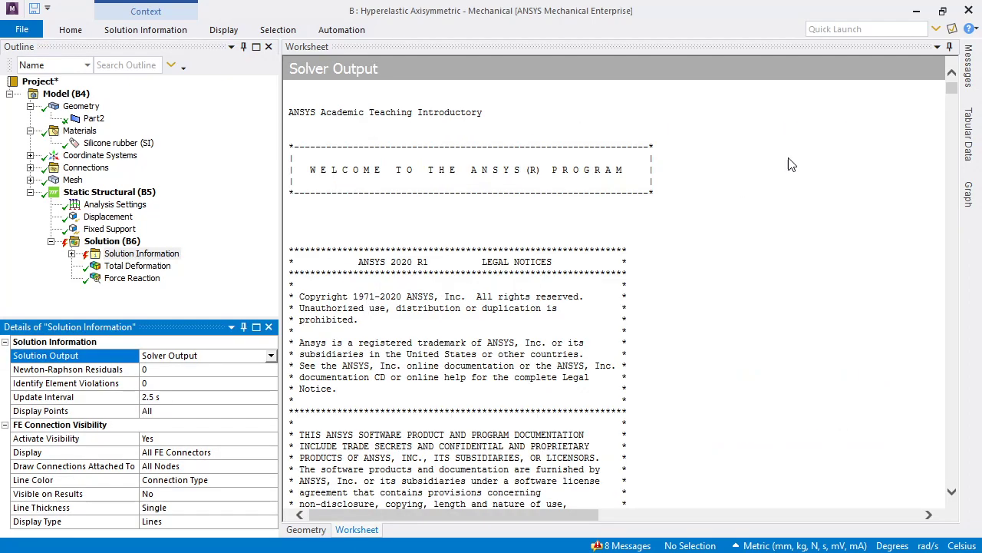
{"action": "left_click_drag", "start_coordinate": [954, 91], "coordinate": [931, 455]}
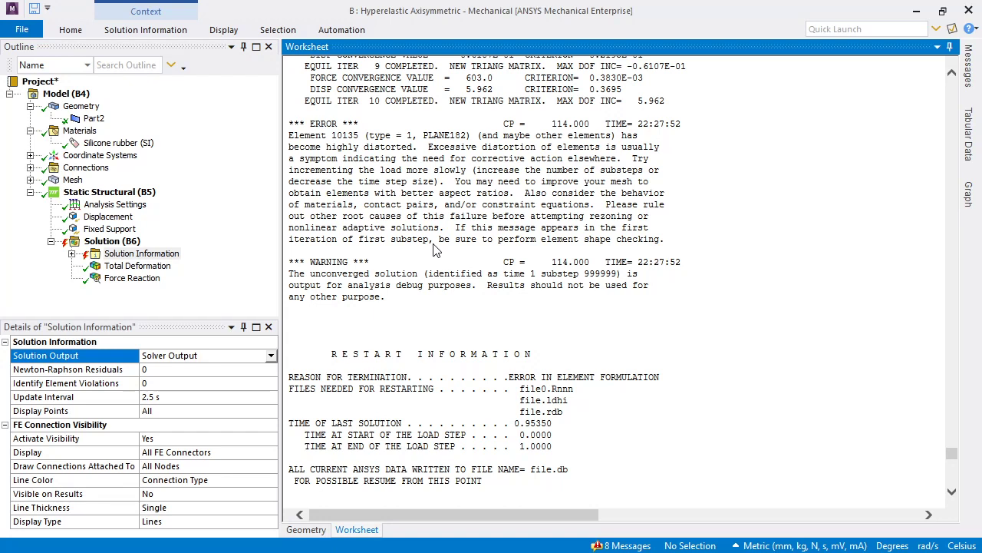
{"action": "left_click", "coordinate": [916, 14]}
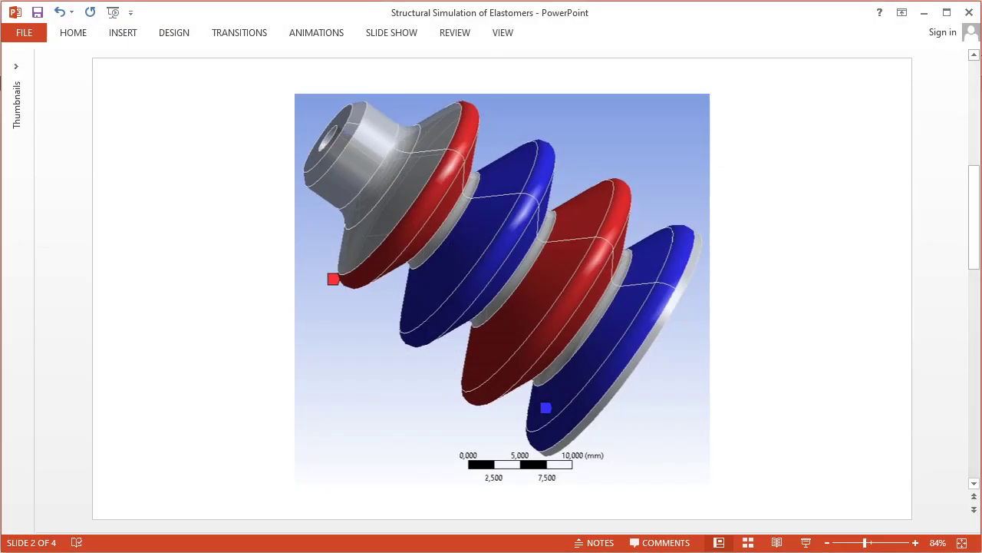
Return to slide 1 listing the five convergence aids, including the PLANE182 and SOLID185 KEYOPTs.
{"action": "key", "text": "Page_Up"}
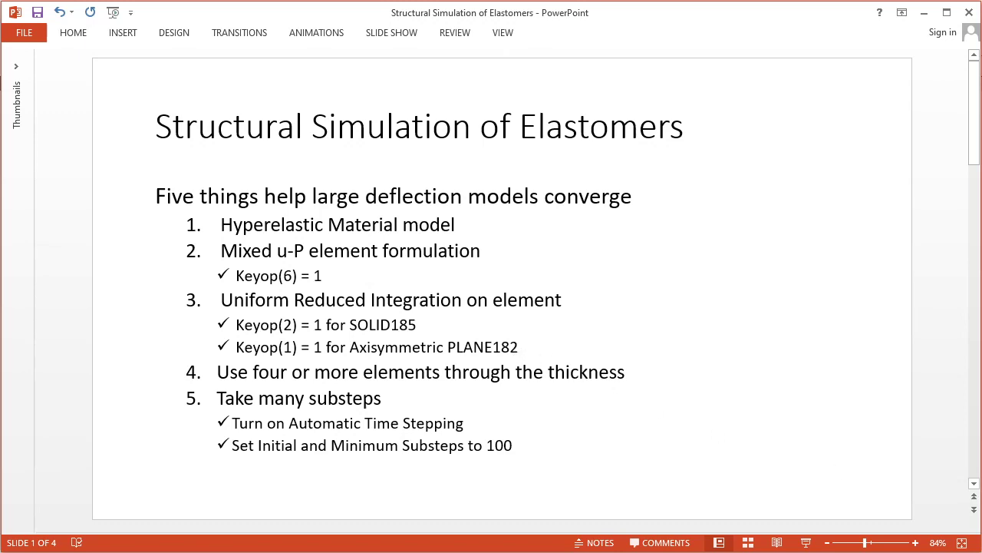
Read the SOLID185 KEYOPT(6) mixed u-P formulation note in ANSYS Help, then minimize the help window.
{"action": "key", "text": "alt+Tab"}
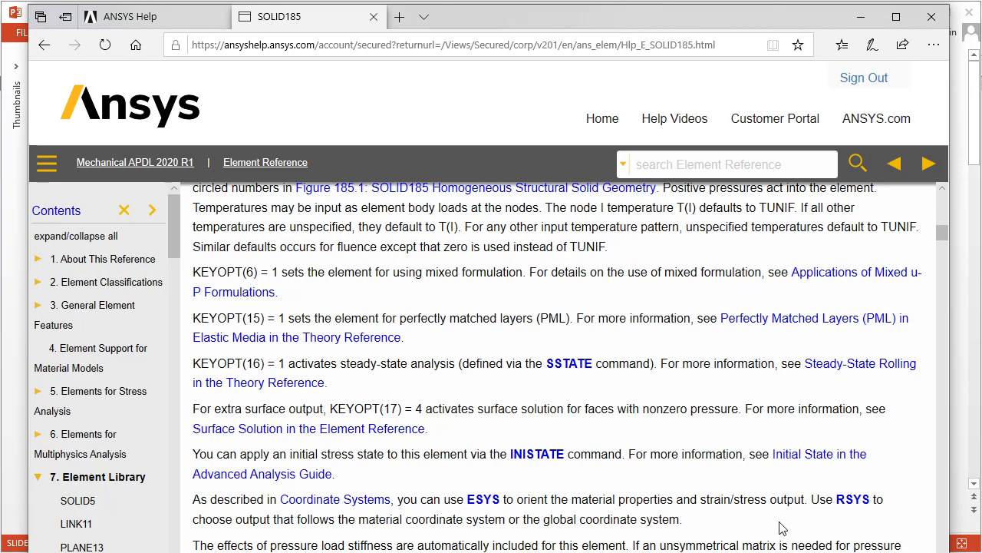
{"action": "scroll", "coordinate": [662, 513], "scroll_direction": "up", "scroll_amount": 5}
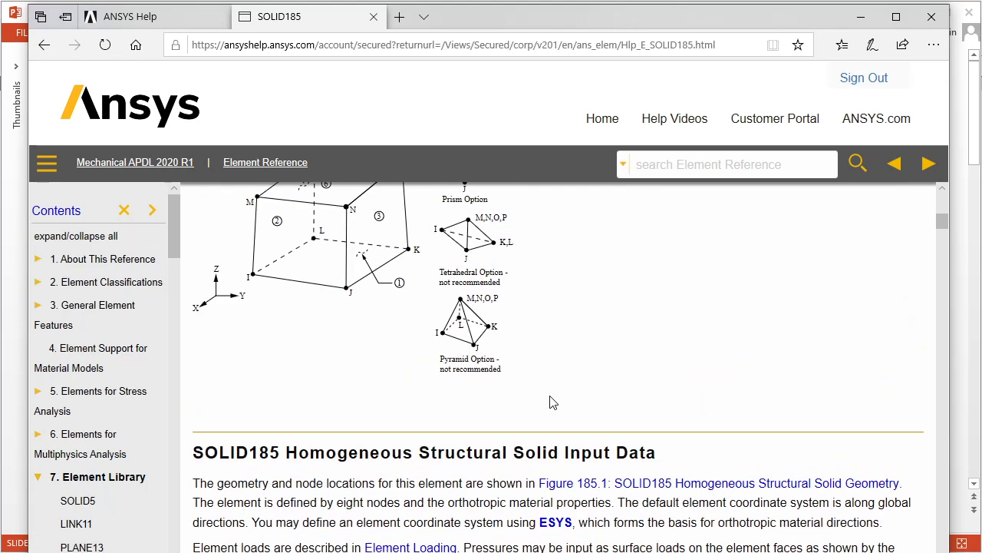
{"action": "scroll", "coordinate": [257, 452], "scroll_direction": "down", "scroll_amount": 4}
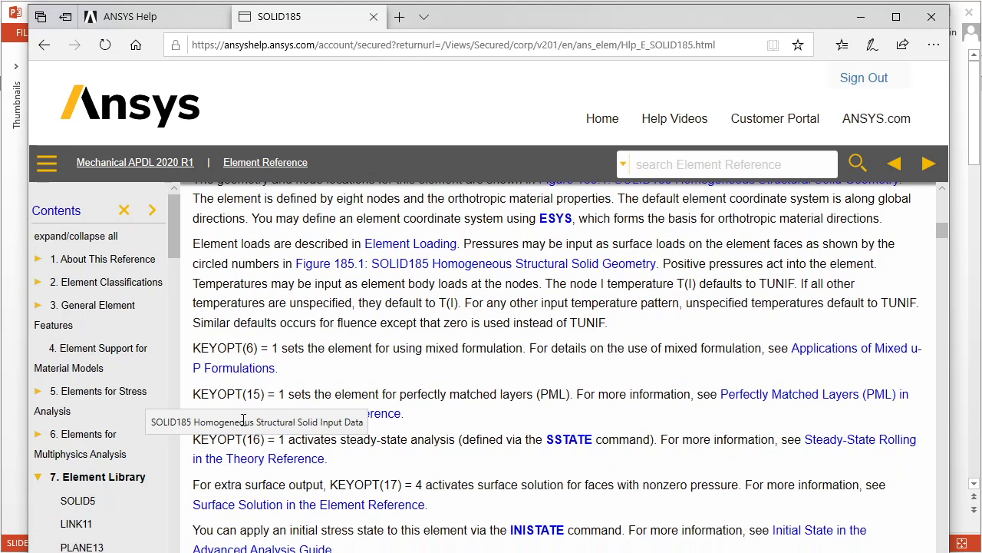
{"action": "left_click_drag", "start_coordinate": [197, 348], "coordinate": [634, 366]}
{"action": "left_click", "coordinate": [634, 366]}
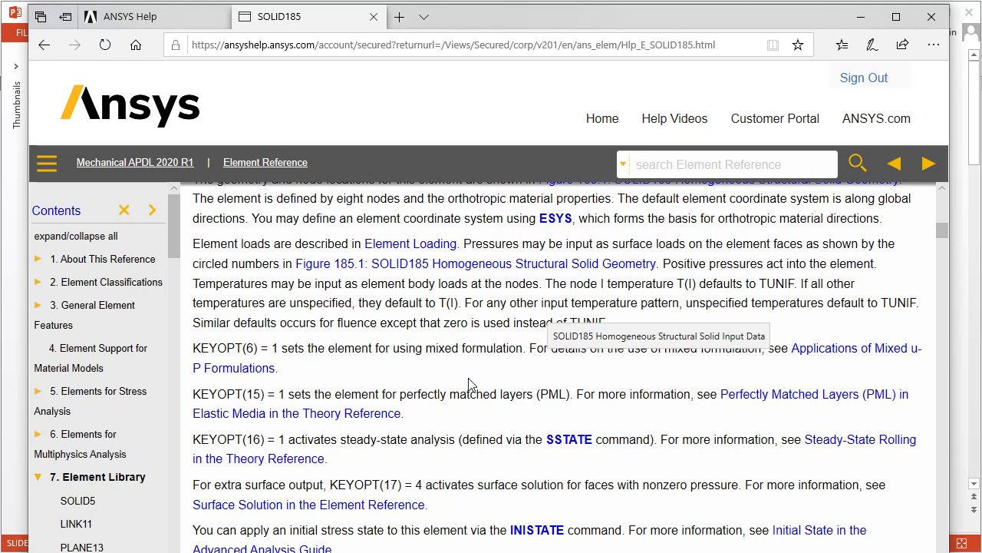
{"action": "left_click", "coordinate": [863, 17]}
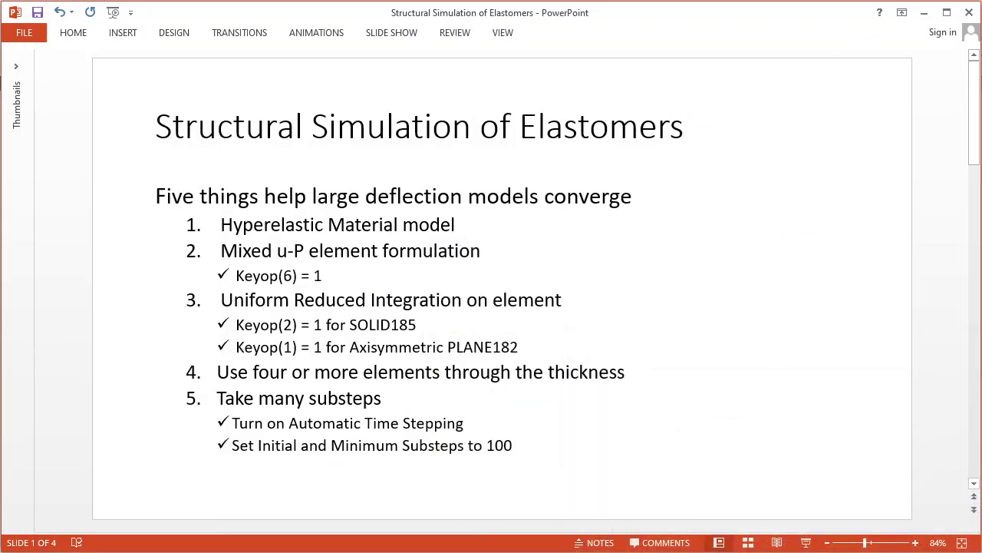
Open the Add Keyop 6 model (system C) in Mechanical from the Workbench project.
{"action": "key", "text": "alt+Tab"}
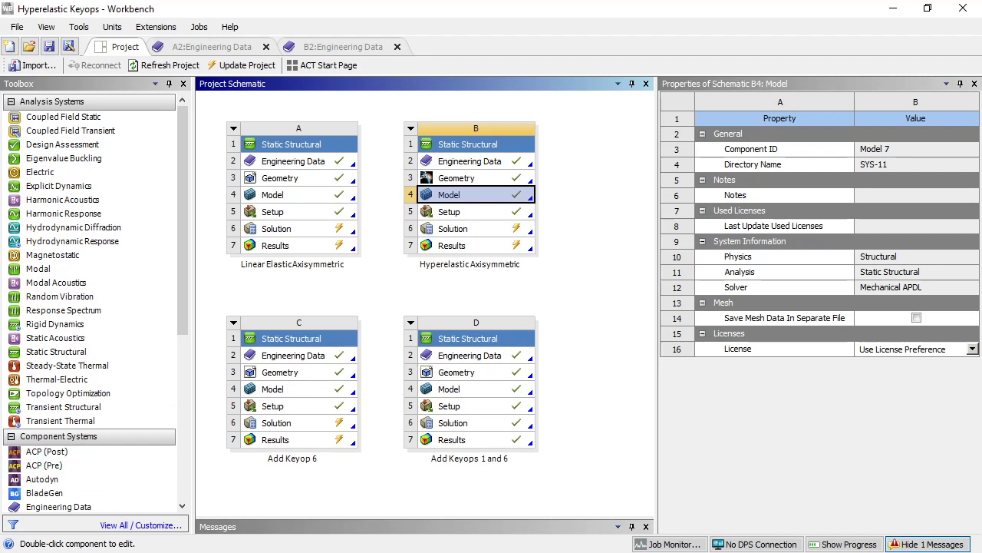
{"action": "double_click", "coordinate": [279, 395]}
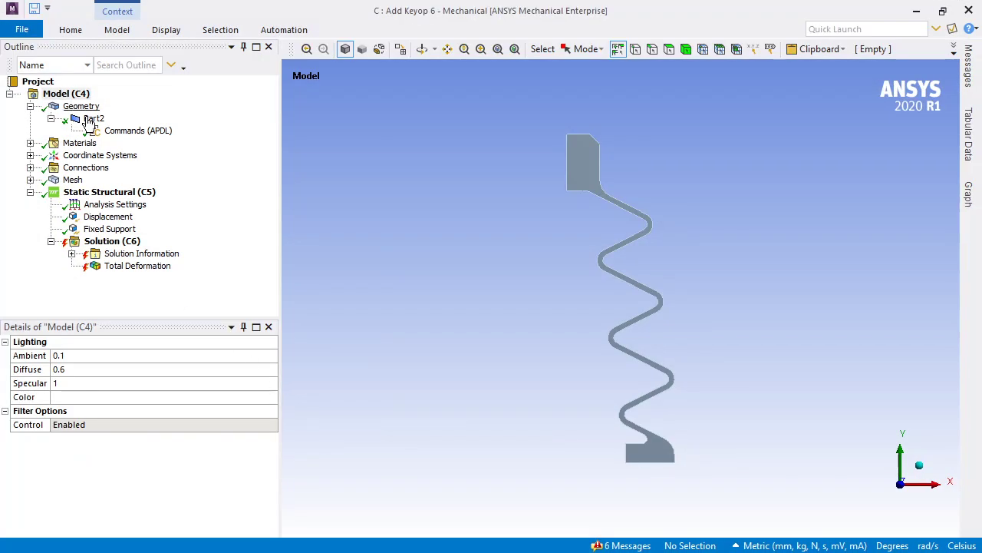
Show Part2's Commands (APDL) snippet and its KEYOPT,matid,6,1 line for mixed u-P formulation.
{"action": "left_click", "coordinate": [93, 119]}
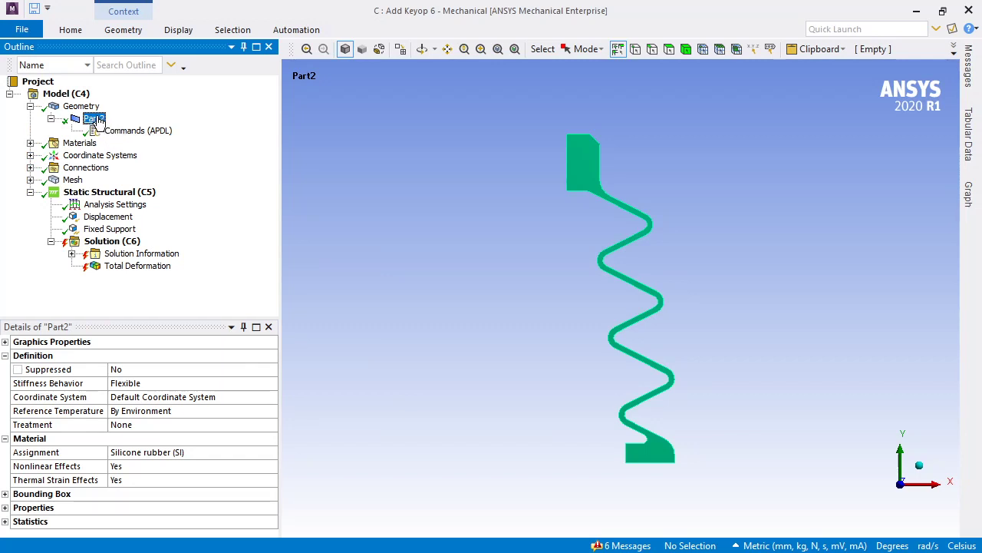
{"action": "left_click", "coordinate": [75, 30]}
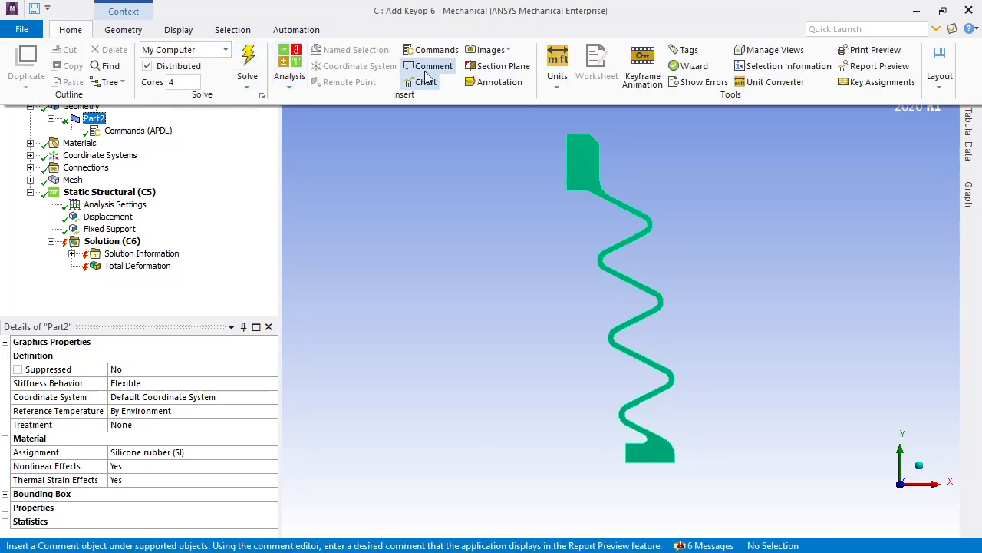
{"action": "left_click", "coordinate": [132, 132]}
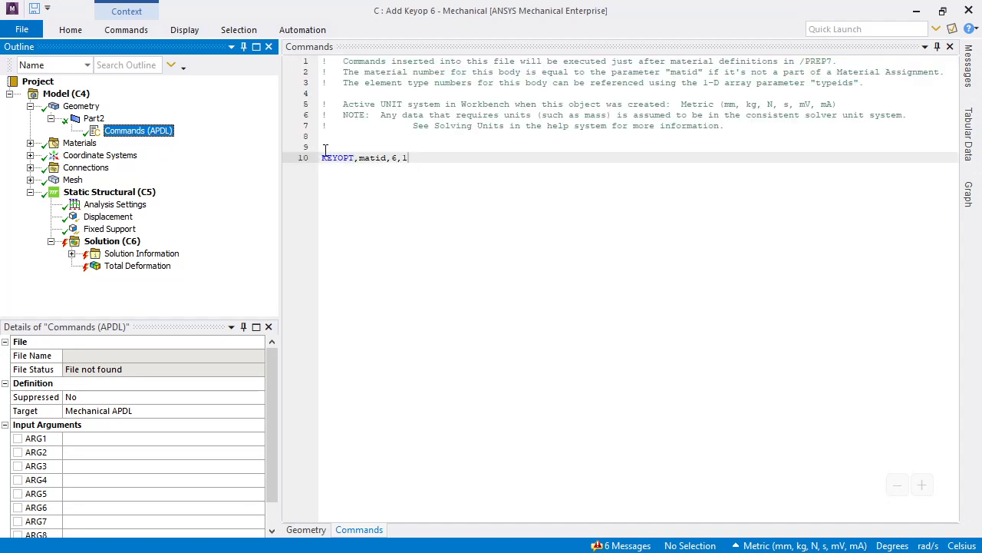
{"action": "left_click_drag", "start_coordinate": [322, 158], "coordinate": [425, 157]}
{"action": "left_click", "coordinate": [413, 201]}
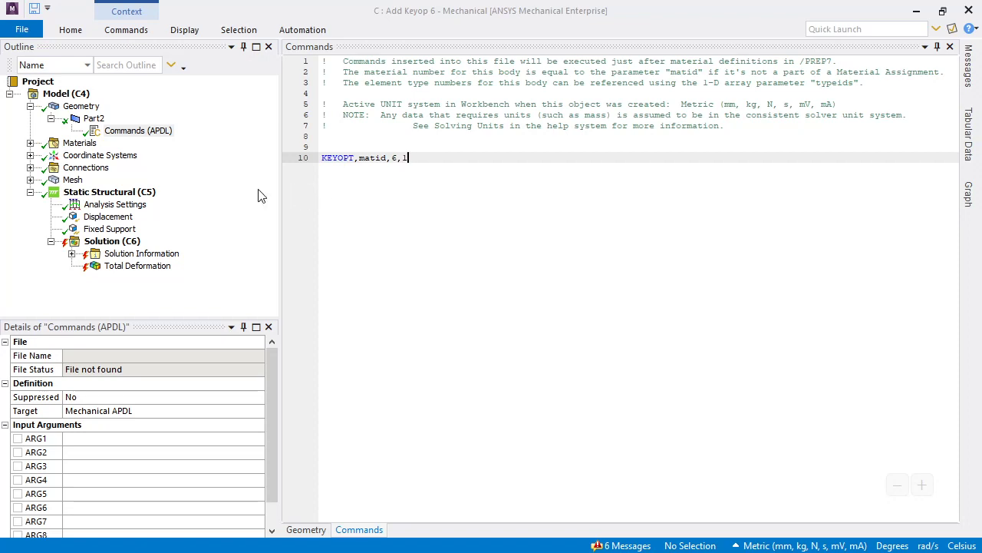
Check the Add Keyop 6 force convergence stalling near 0.96 s, then return to Workbench.
{"action": "left_click", "coordinate": [129, 255]}
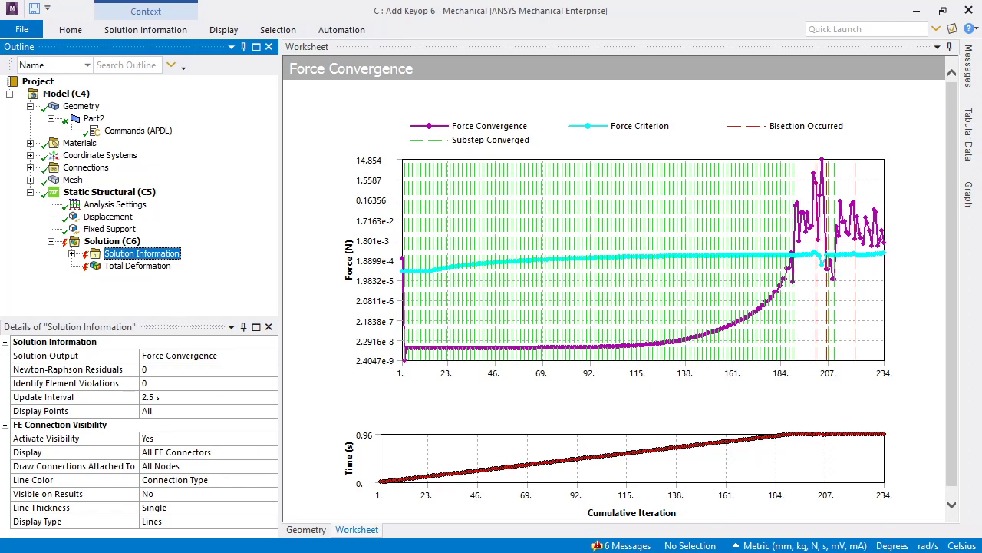
{"action": "key", "text": "alt+Tab"}
{"action": "key", "text": "alt+Tab"}
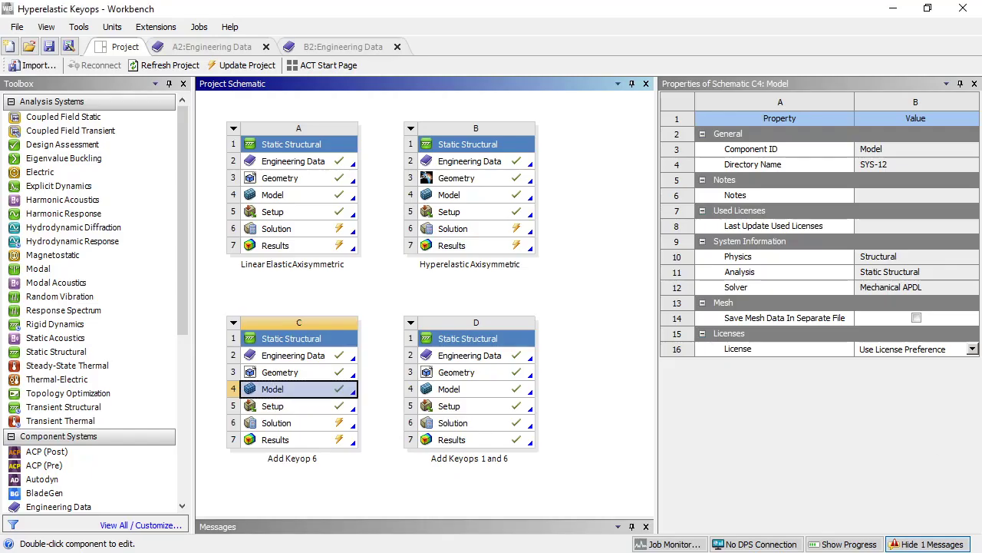
Open the Add Keyops 1 and 6 model and show its 12 mm Total Deformation result.
{"action": "double_click", "coordinate": [463, 392]}
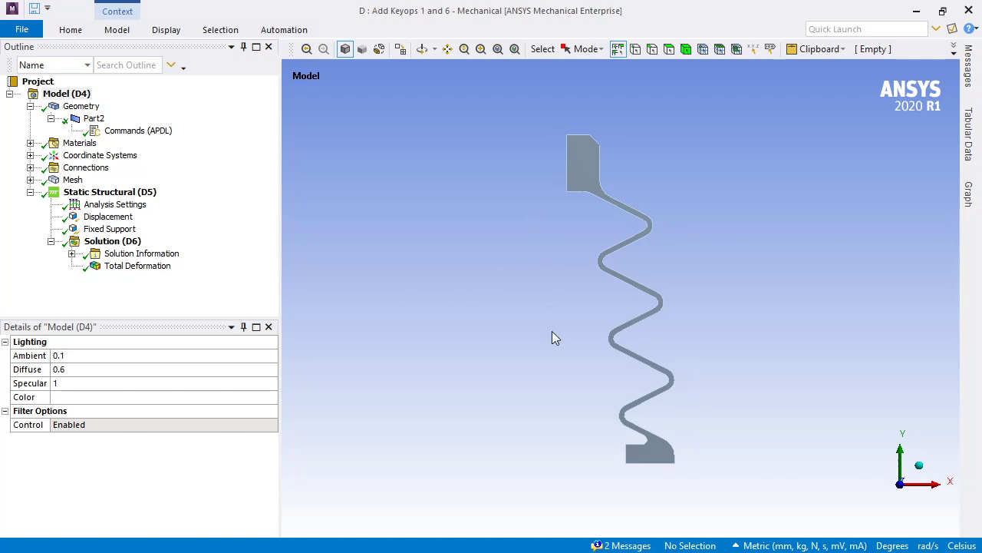
{"action": "left_click", "coordinate": [130, 265]}
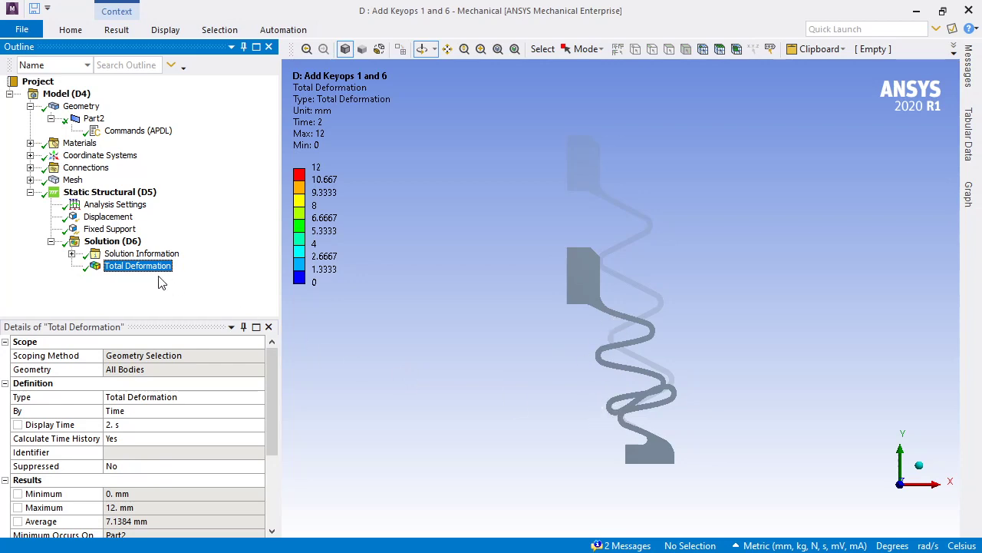
{"action": "left_click", "coordinate": [121, 257]}
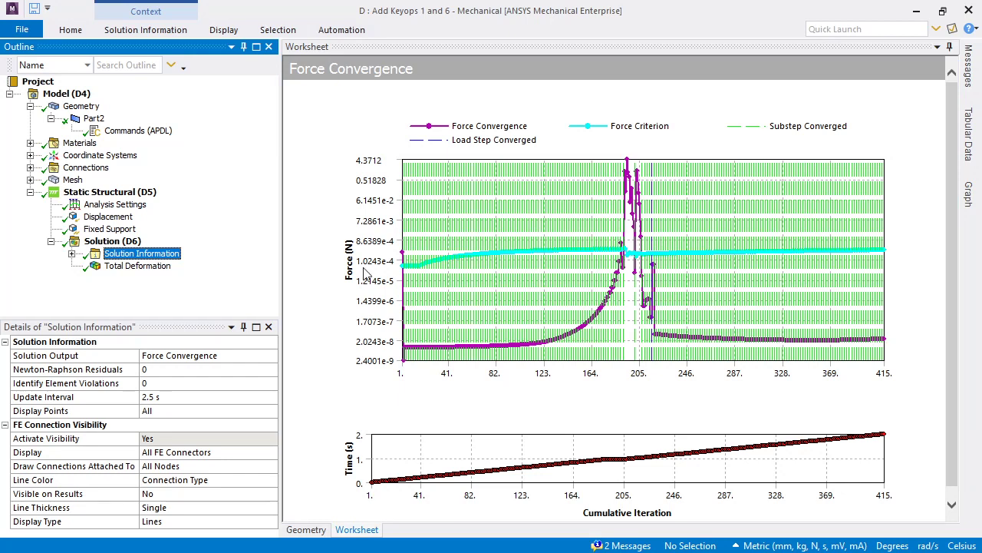
{"action": "left_click", "coordinate": [100, 270]}
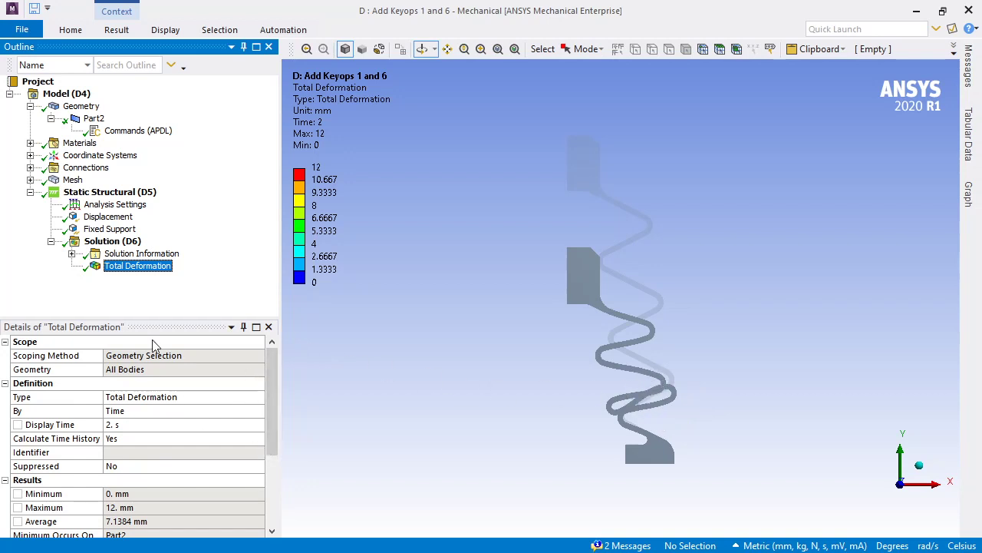
Set the Total Deformation display time to 1 s and retrieve it, showing 9 mm maximum.
{"action": "left_click", "coordinate": [123, 424]}
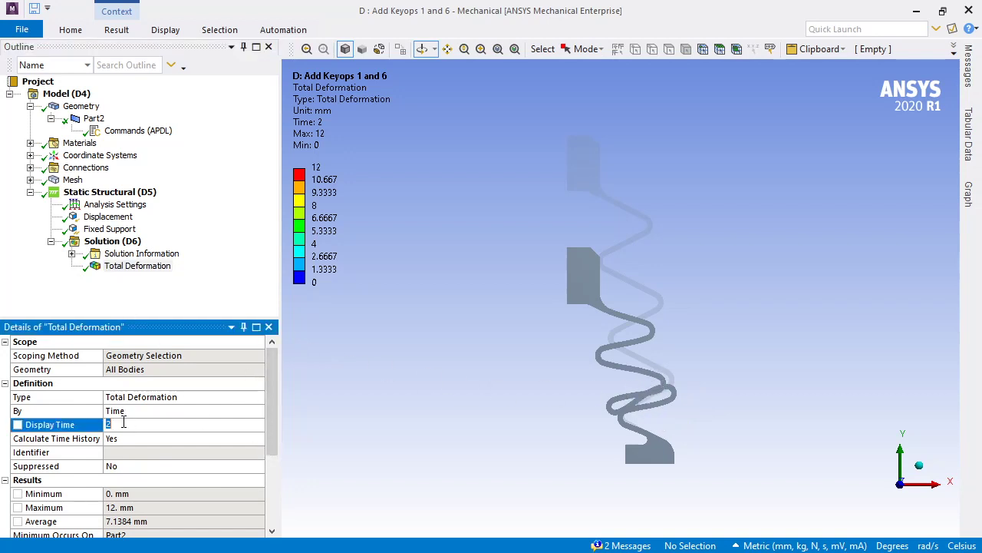
{"action": "type", "text": "1"}
{"action": "key", "text": "Return"}
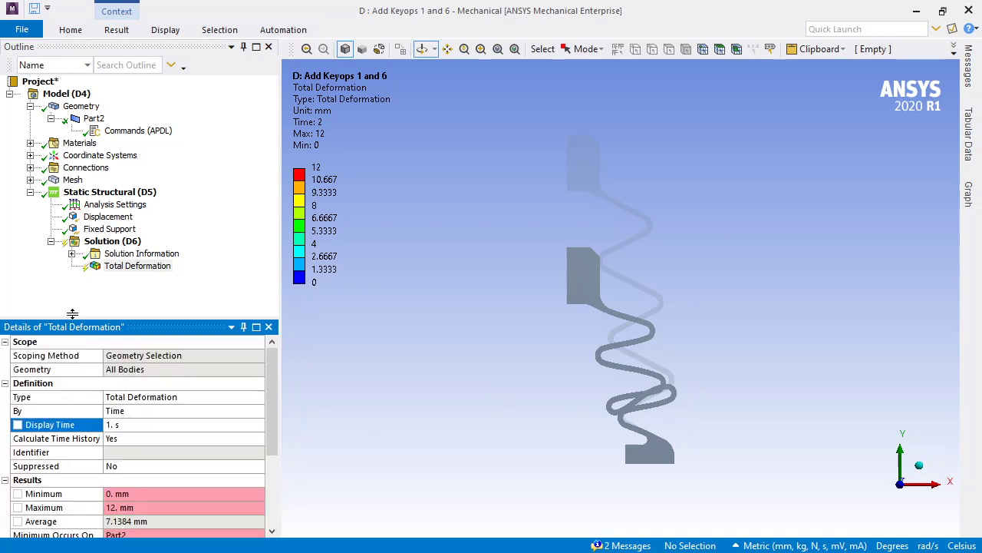
{"action": "right_click", "coordinate": [108, 265]}
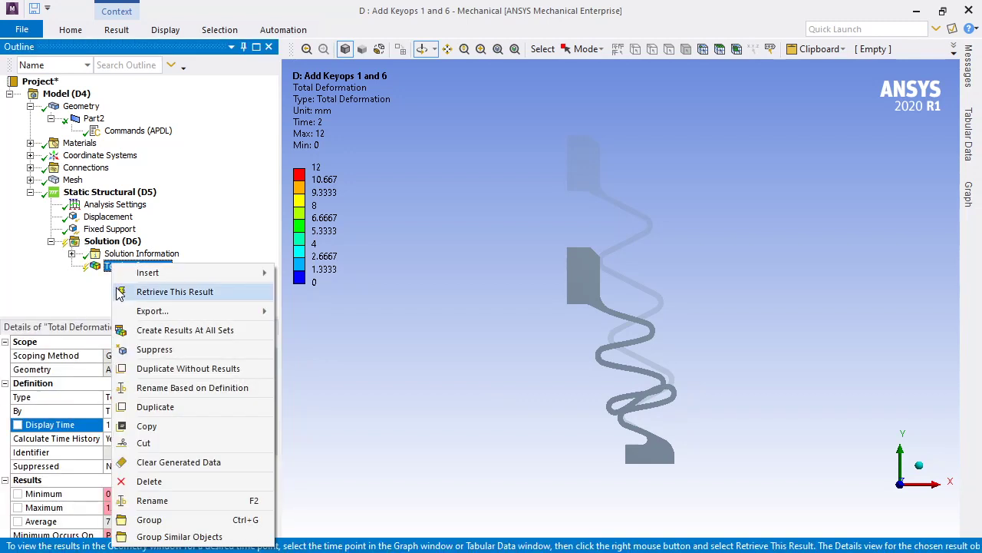
{"action": "left_click", "coordinate": [120, 292]}
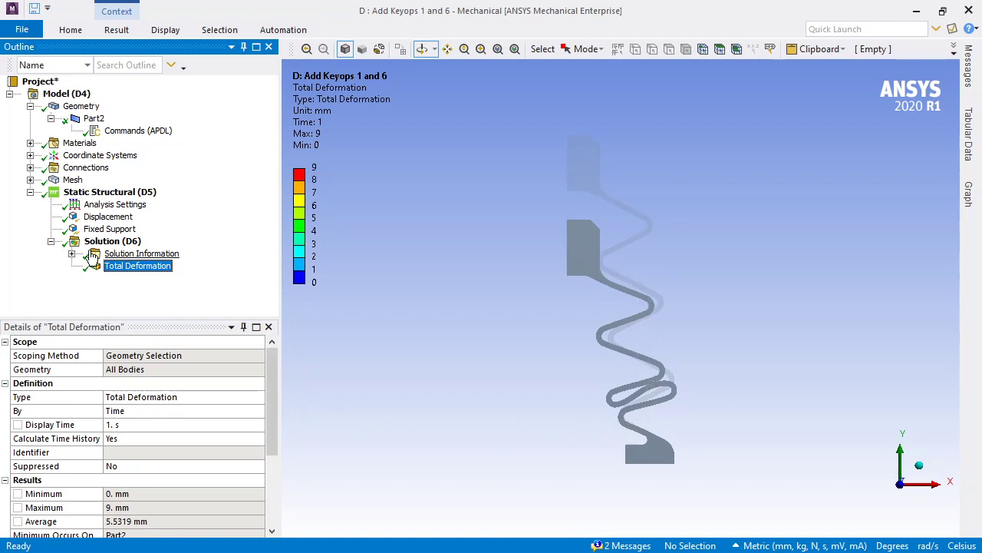
Review Analysis Settings: 2 steps, 100 initial substeps, auto time stepping and Large Deflection On.
{"action": "left_click", "coordinate": [104, 205]}
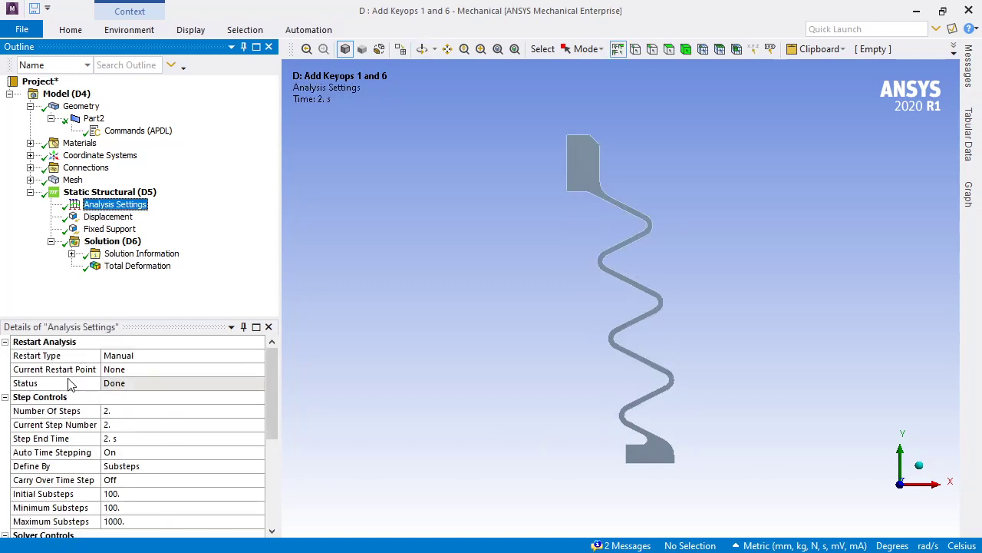
{"action": "left_click_drag", "start_coordinate": [75, 317], "coordinate": [74, 249]}
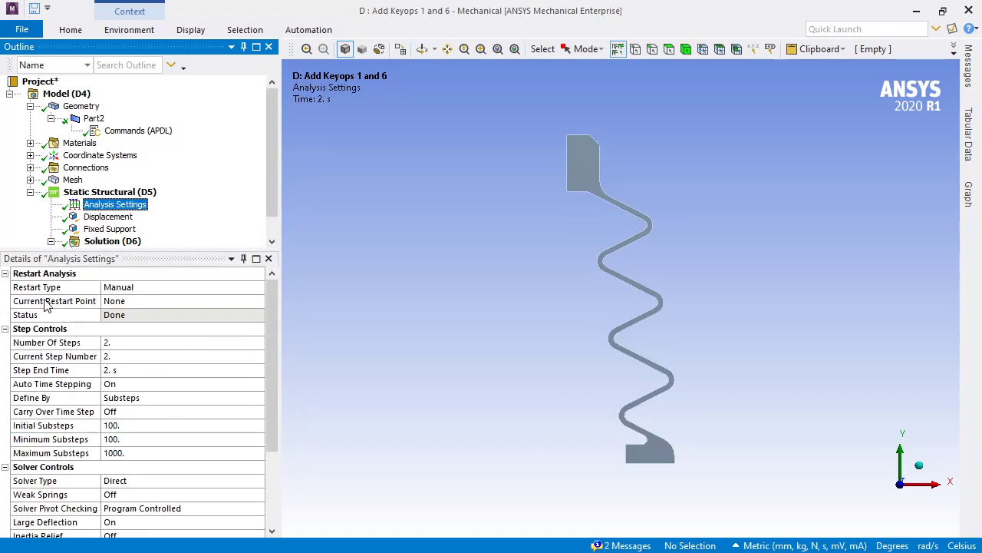
{"action": "left_click", "coordinate": [5, 333]}
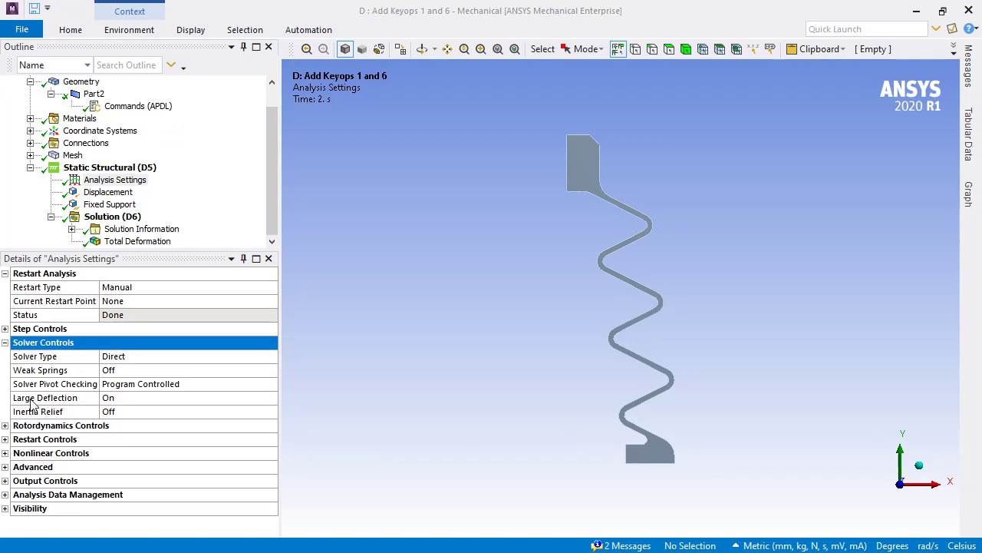
{"action": "left_click", "coordinate": [54, 401]}
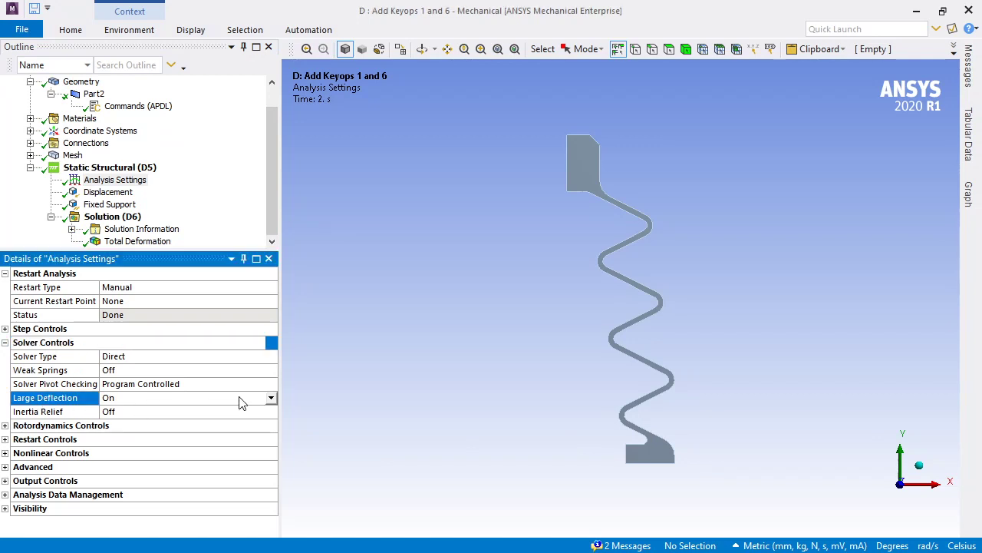